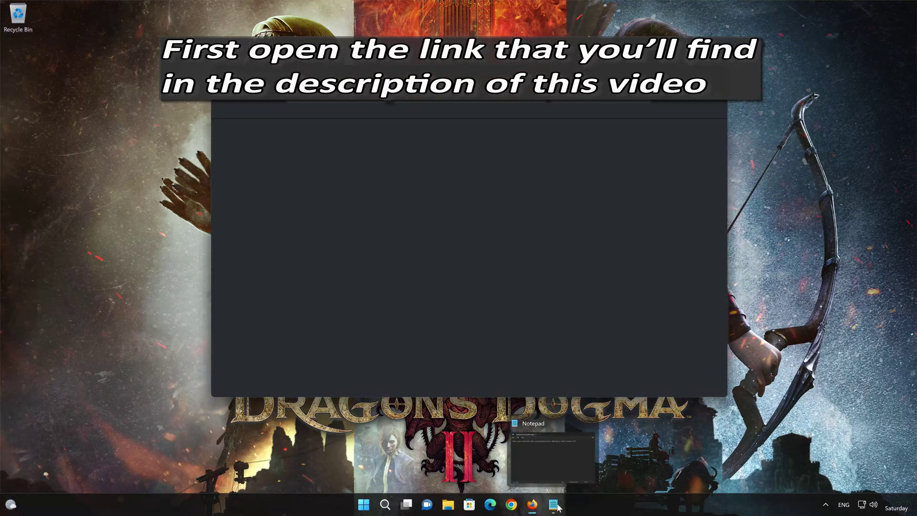
Step: Copy the learn.microsoft.com latest-supported-vc-redist link from Notepad and open it in Firefox
left_click(554, 505)
left_click_drag(608, 126, 279, 126)
right_click(287, 126)
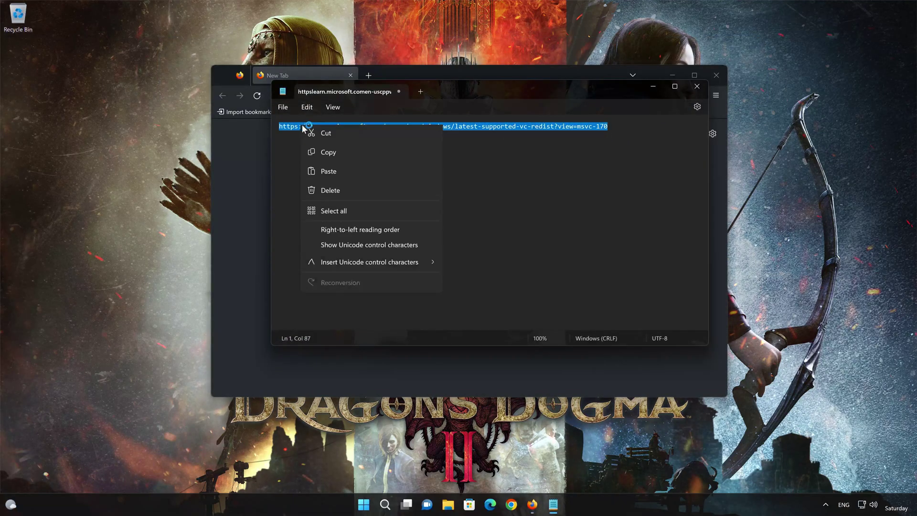
left_click(315, 154)
key("alt+Tab")
right_click(401, 96)
left_click(422, 180)
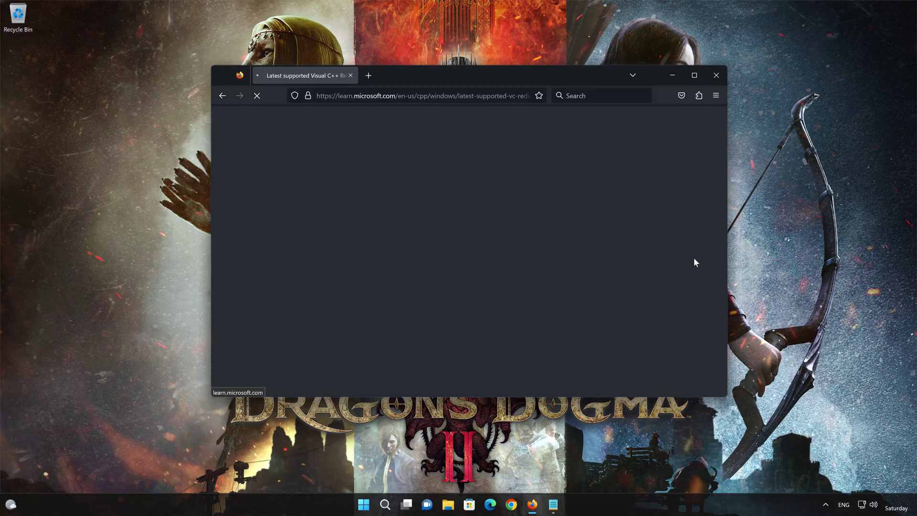
Step: Download the x86 and x64 Visual C++ Redistributable installers for Visual Studio 2015–2022 and close the browser
scroll(647, 293, "down", 10)
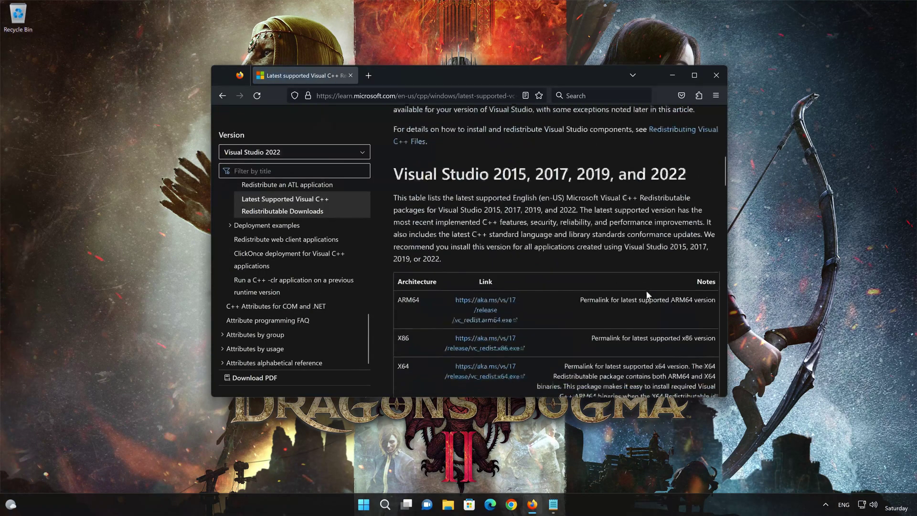
scroll(647, 294, "down", 2)
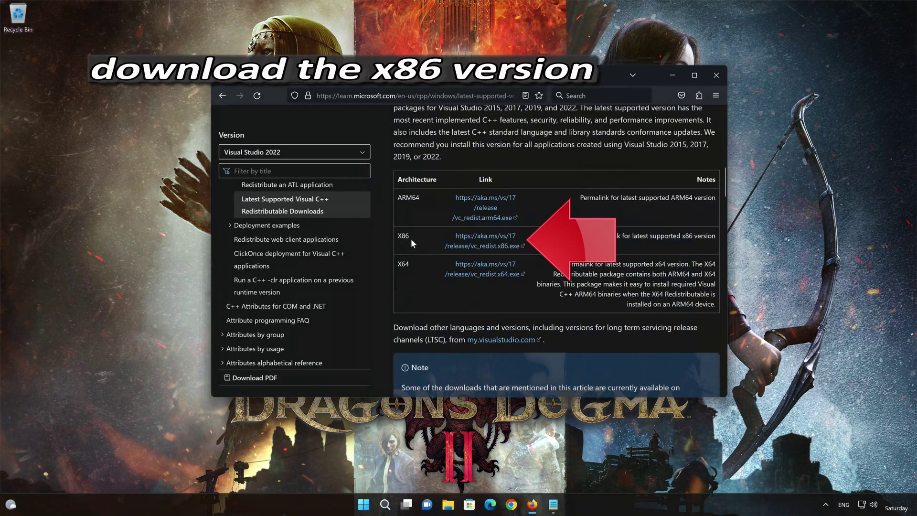
left_click(485, 247)
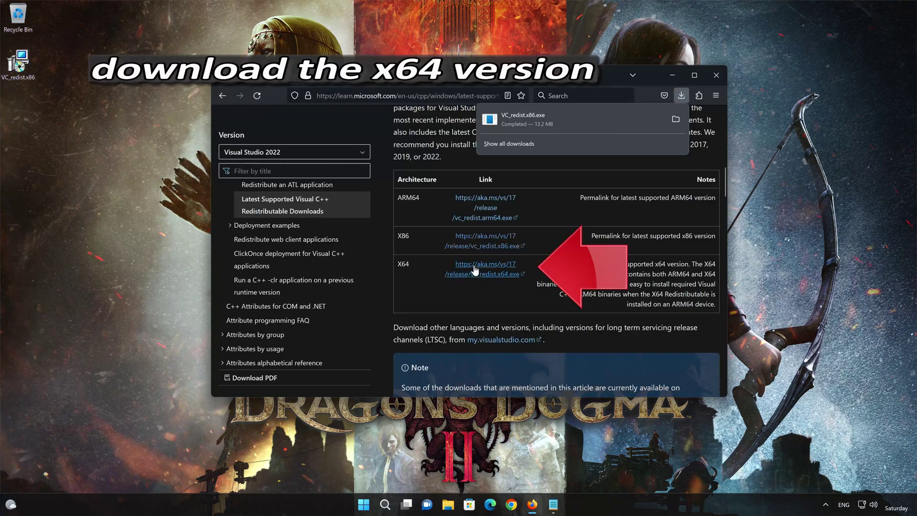
left_click(498, 275)
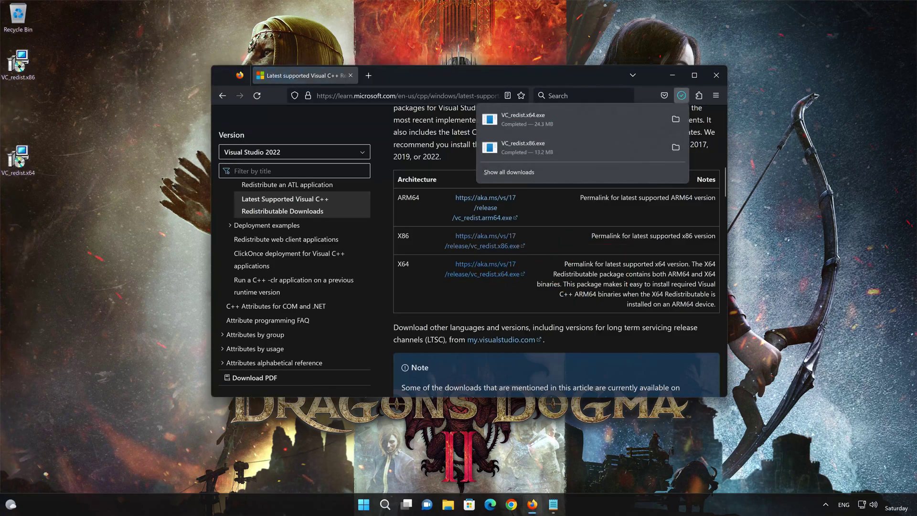
left_click(710, 80)
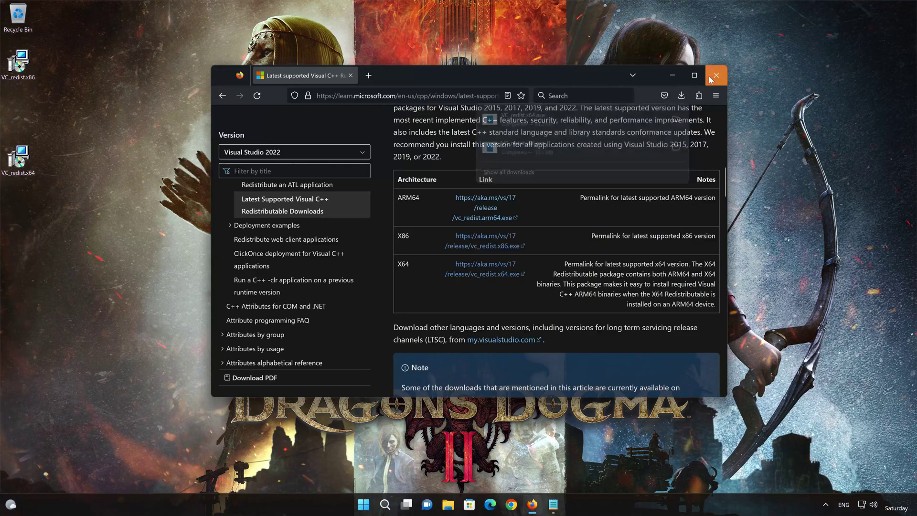
left_click(711, 78)
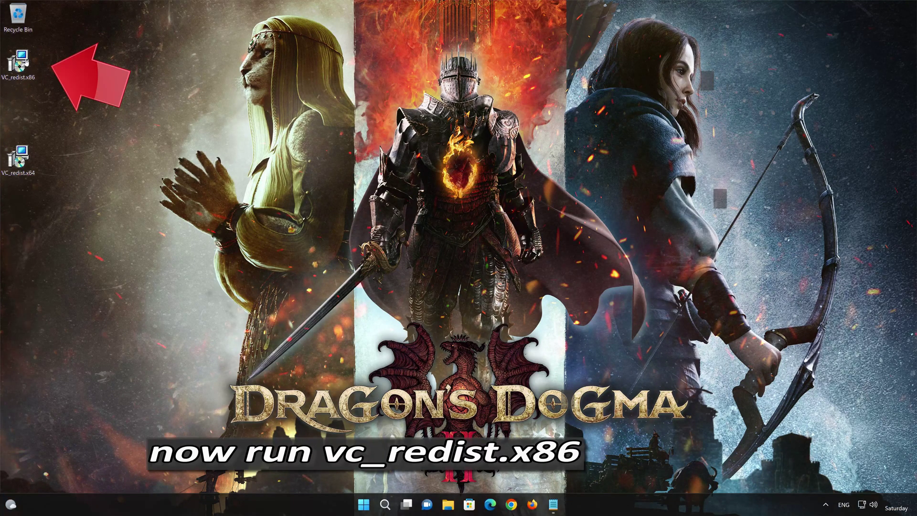
Step: Run VC_redist.x86 from the desktop, accept the license terms, install it with administrator permission and close the setup
double_click(18, 64)
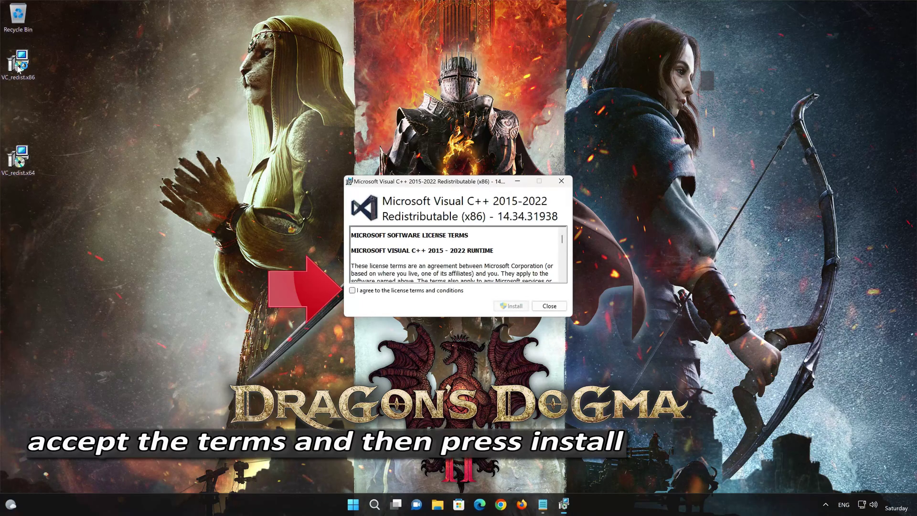
left_click(353, 290)
left_click(512, 306)
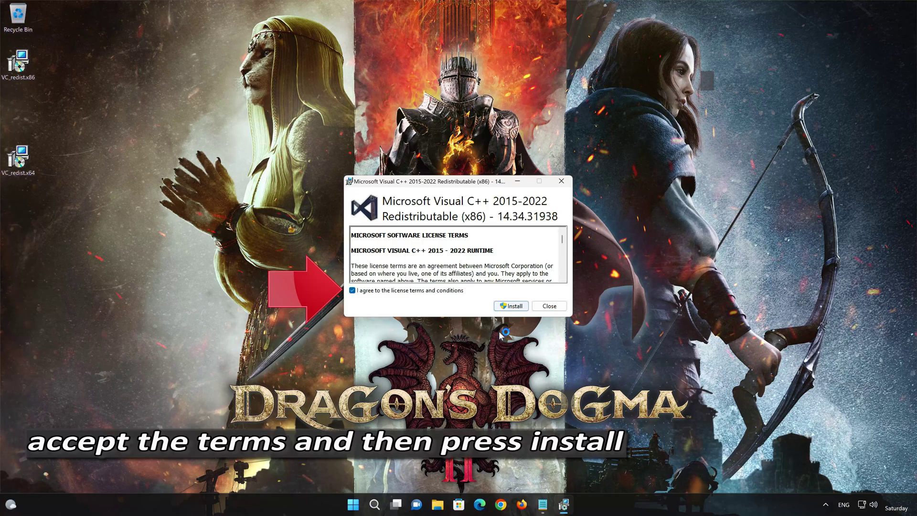
left_click(517, 308)
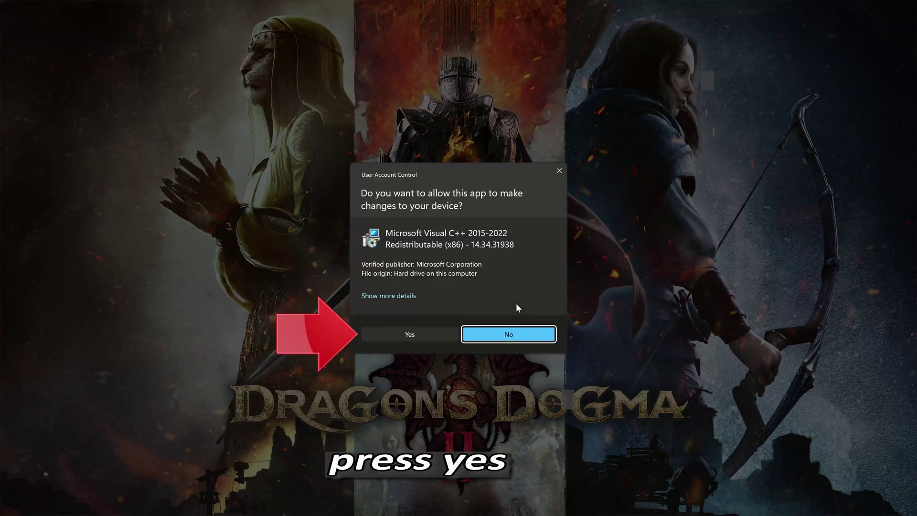
left_click(407, 337)
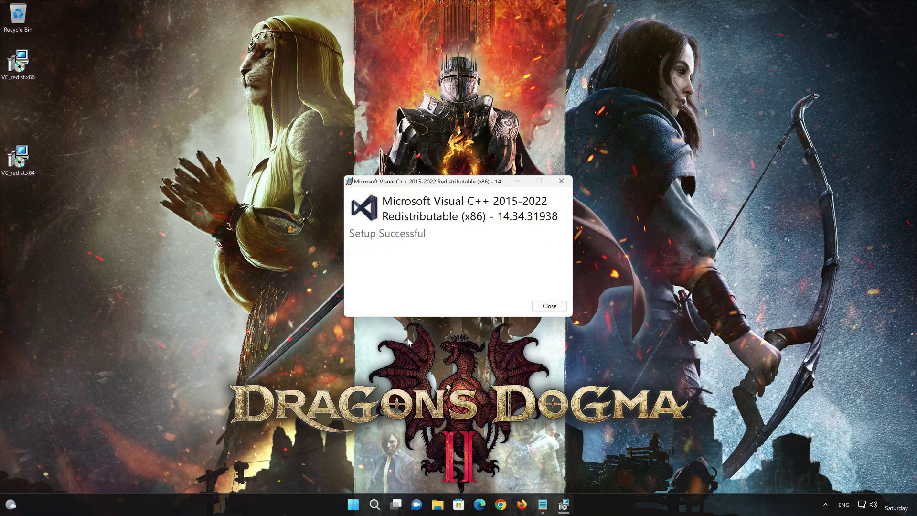
left_click(550, 306)
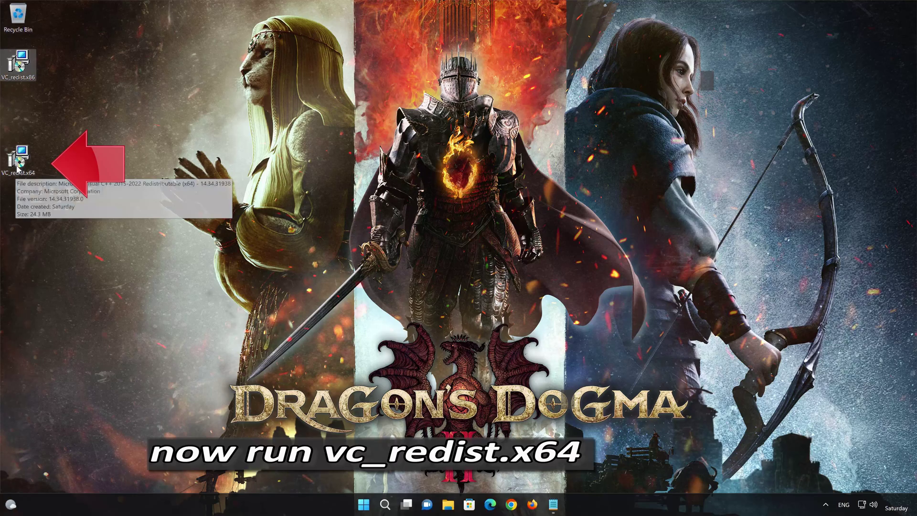
Step: Run VC_redist.x64 from the desktop, accept the license terms, install it with administrator permission and close the setup
double_click(17, 165)
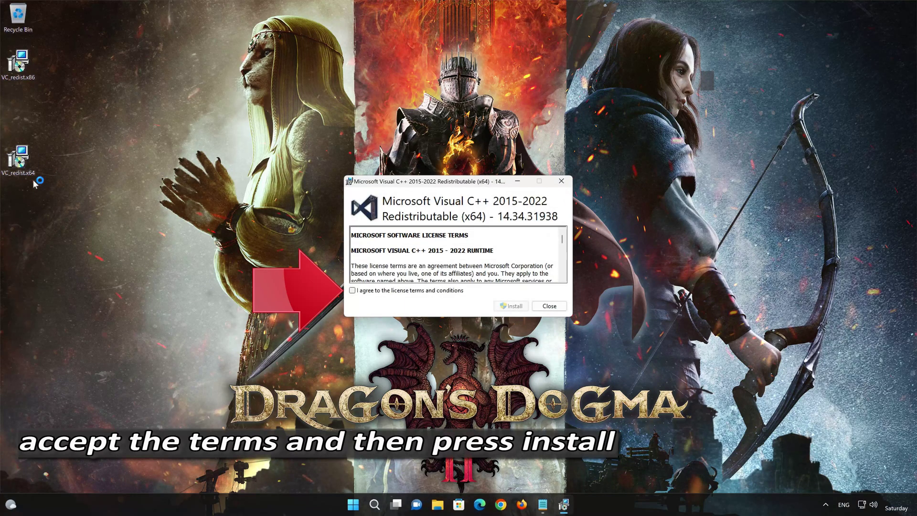
left_click(353, 290)
left_click(517, 305)
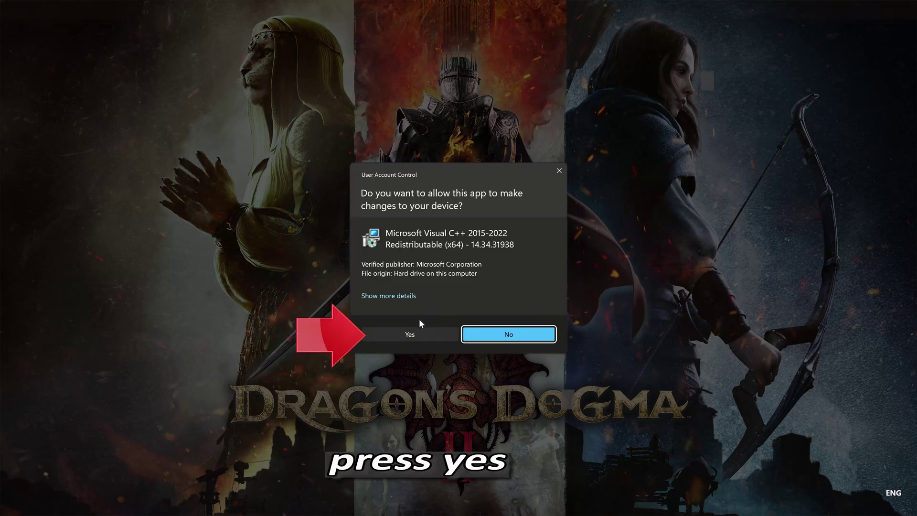
left_click(405, 334)
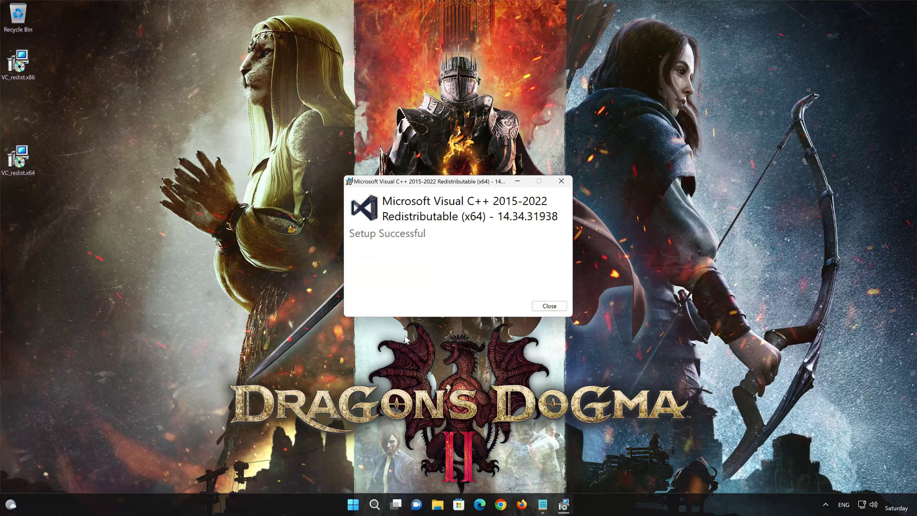
left_click(549, 306)
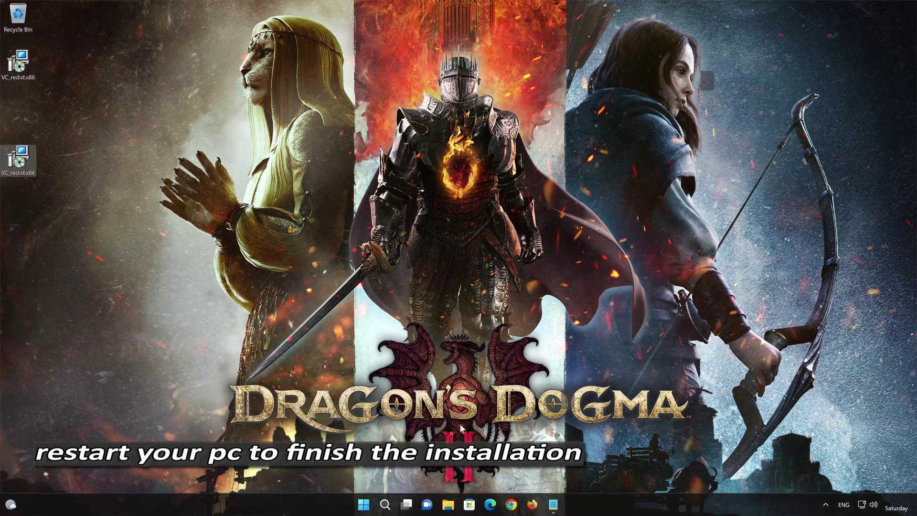
Step: Restart the PC, forcing the restart despite the open Notepad document
left_click(363, 504)
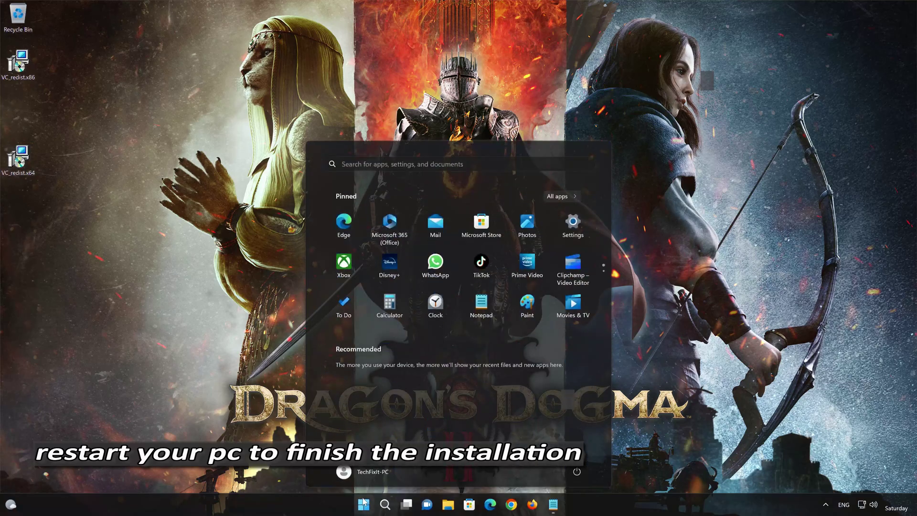
left_click(577, 472)
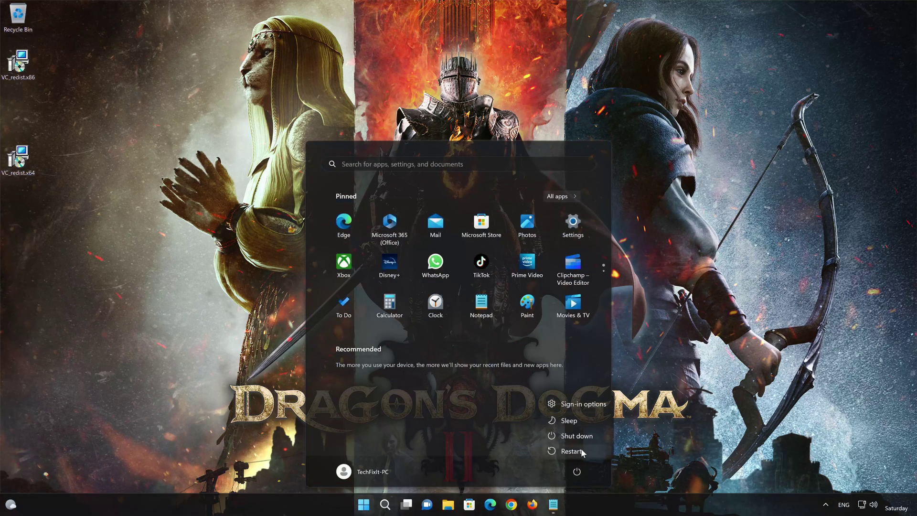
left_click(572, 452)
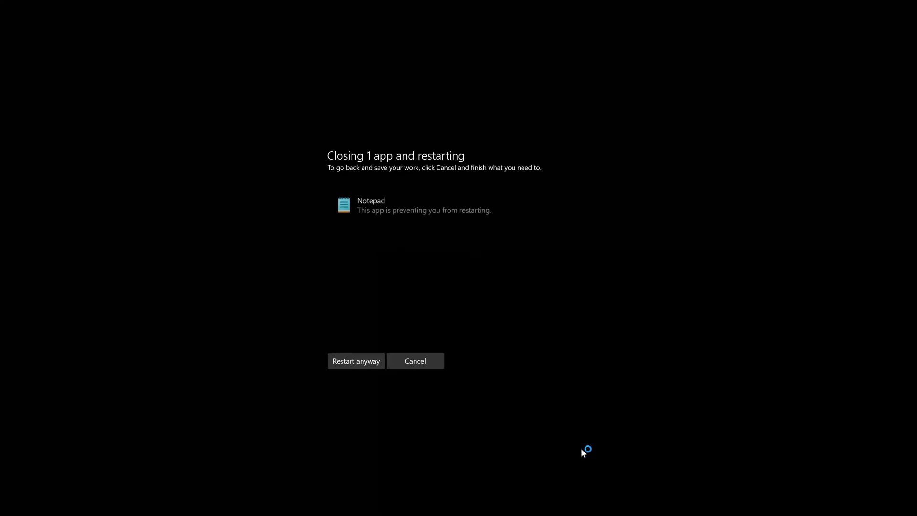
left_click(345, 363)
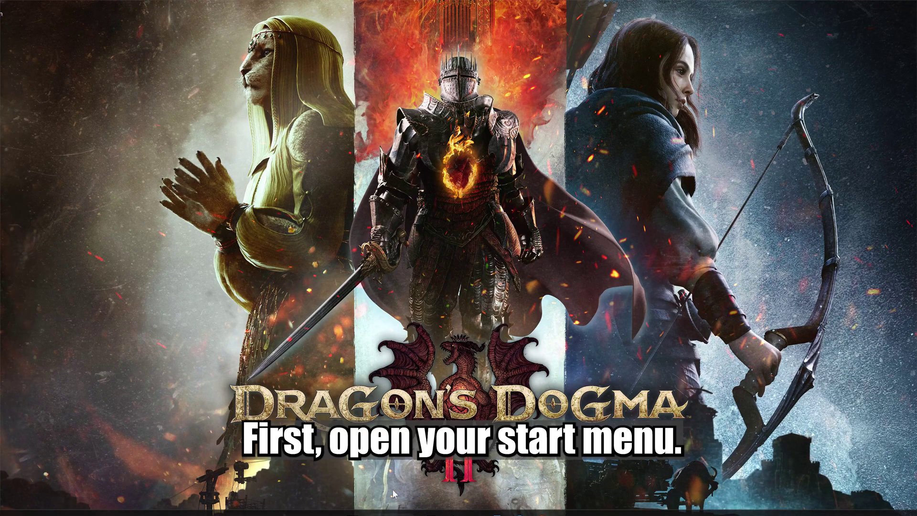
Step: Search Windows for "device manager" and open Device Manager
key("super")
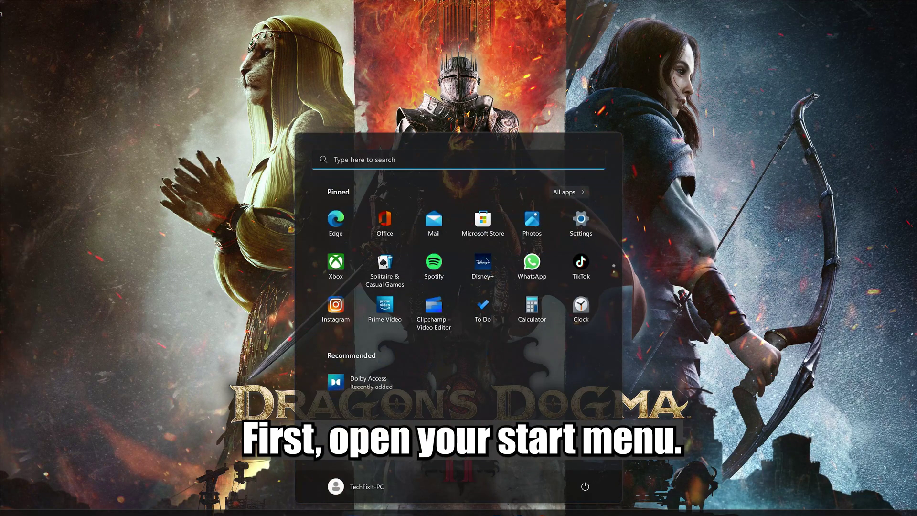
type("device manager")
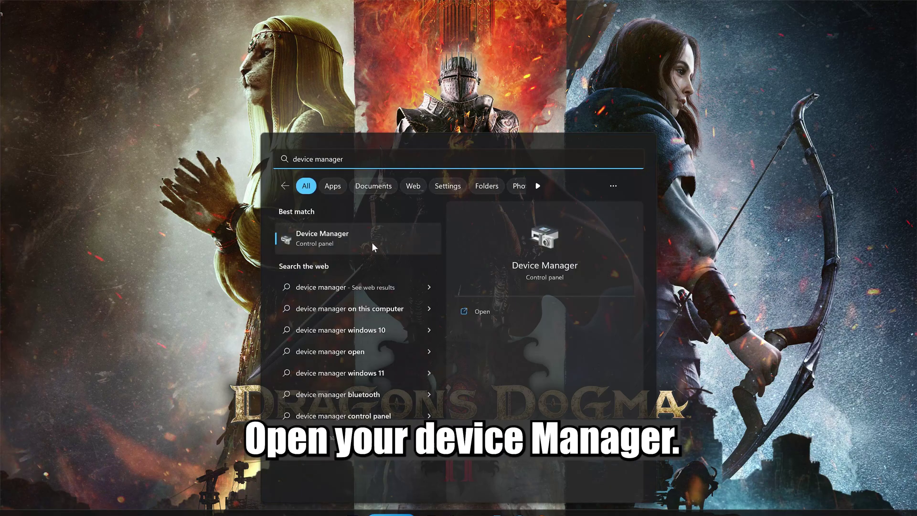
left_click(385, 241)
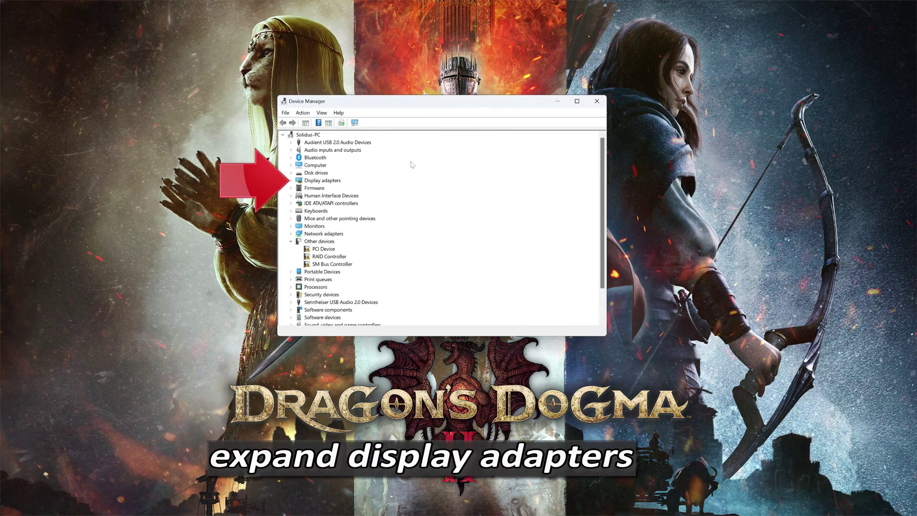
Step: Expand the display adapters and open the properties of the NVIDIA GeForce RTX 4090
left_click(322, 181)
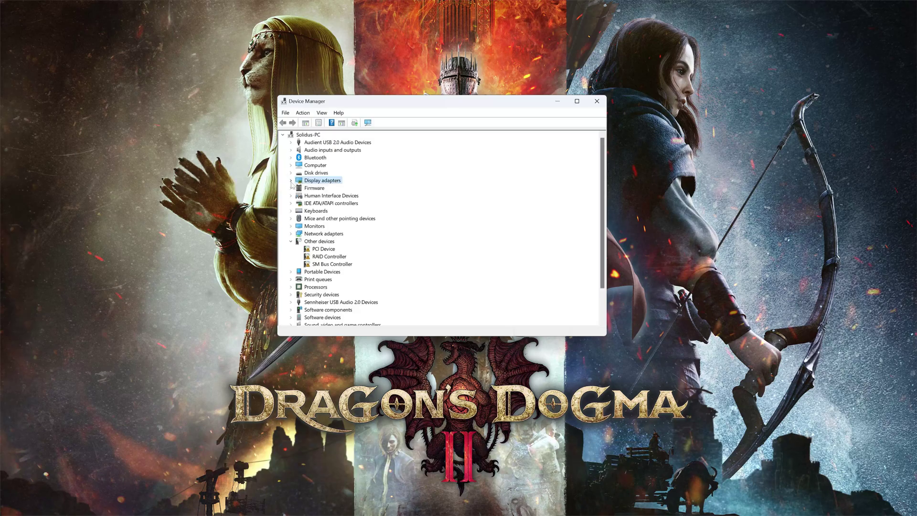
left_click(291, 180)
left_click(322, 188)
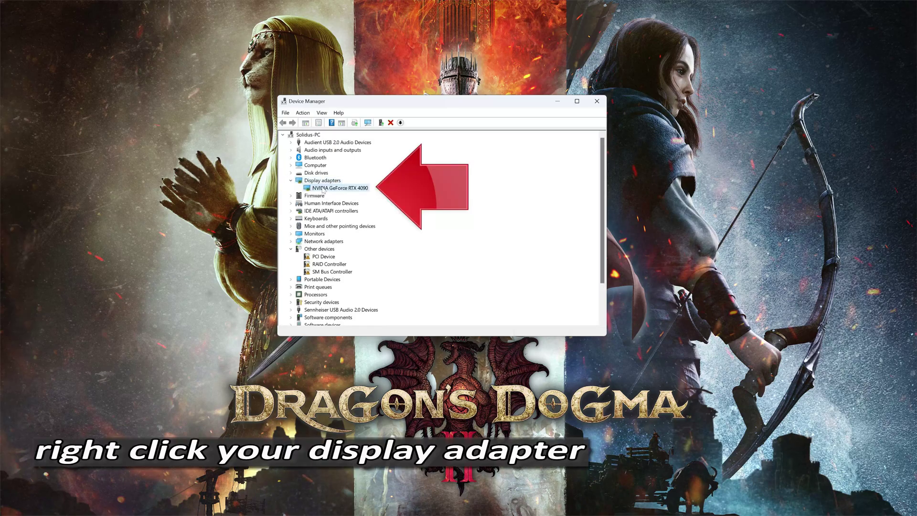
right_click(323, 191)
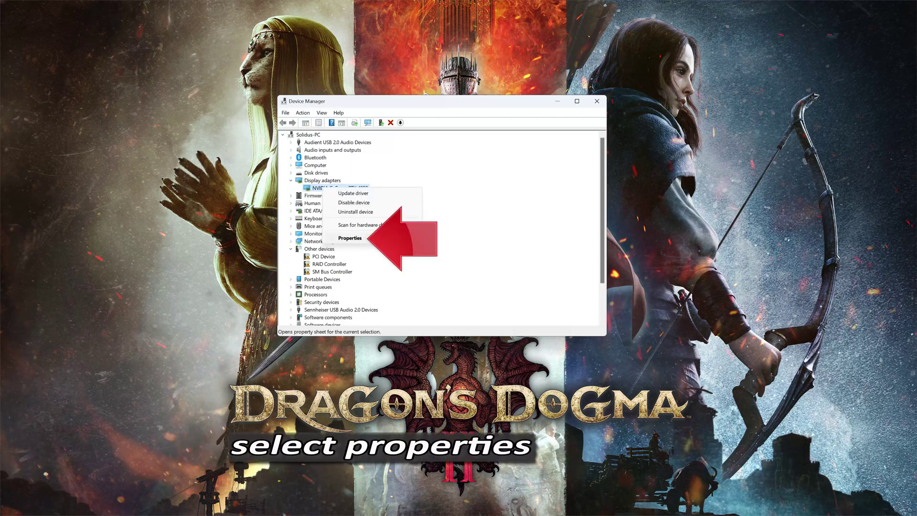
left_click(350, 238)
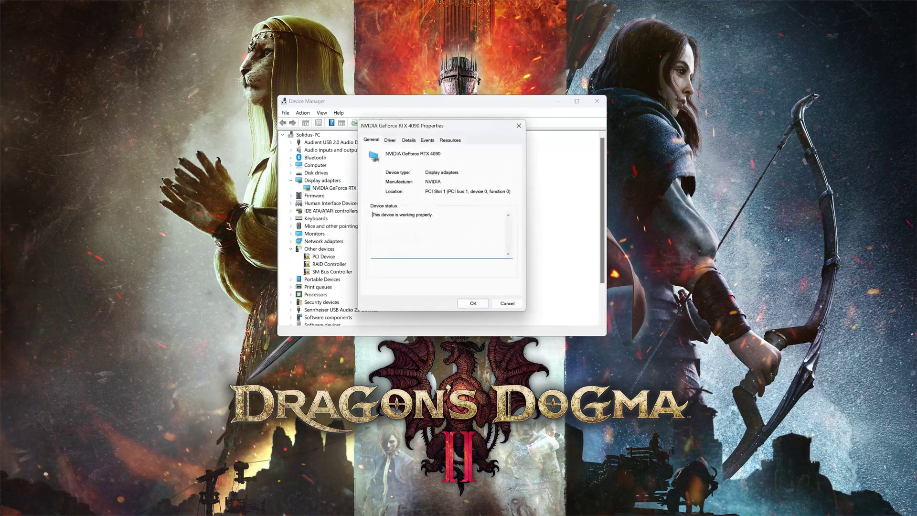
Step: Search automatically for an updated NVIDIA GeForce RTX 4090 driver and check for updates through Windows Update
left_click(390, 141)
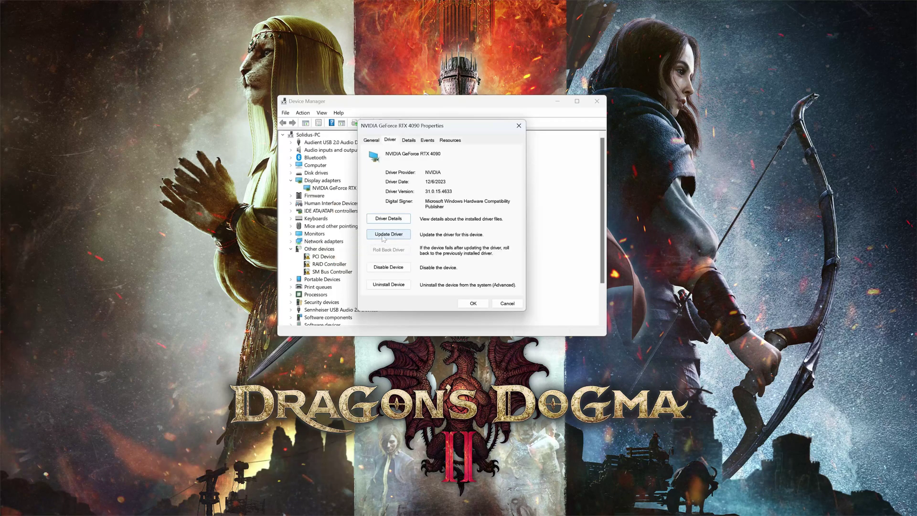
left_click(388, 234)
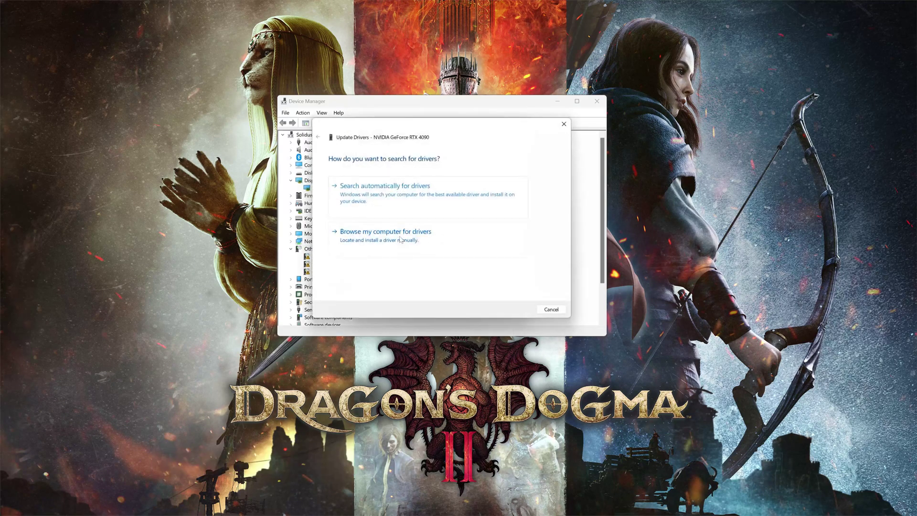
left_click(438, 201)
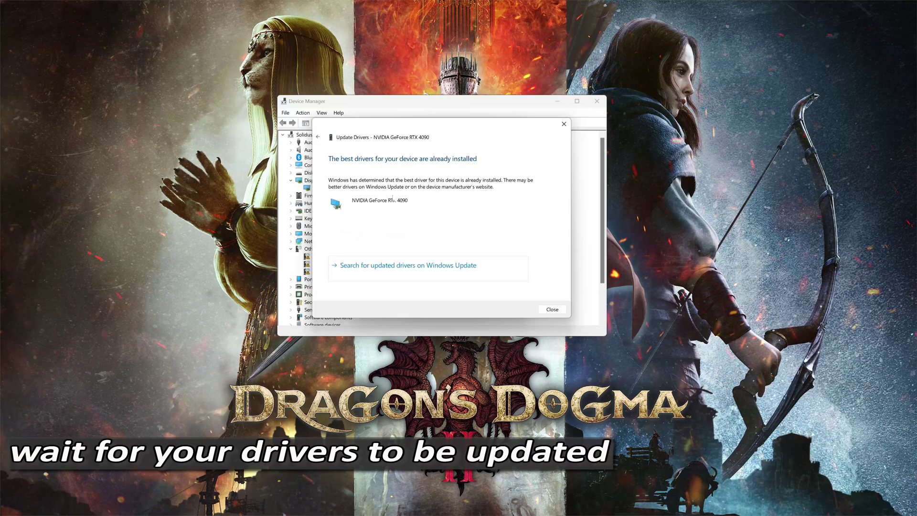
left_click(430, 266)
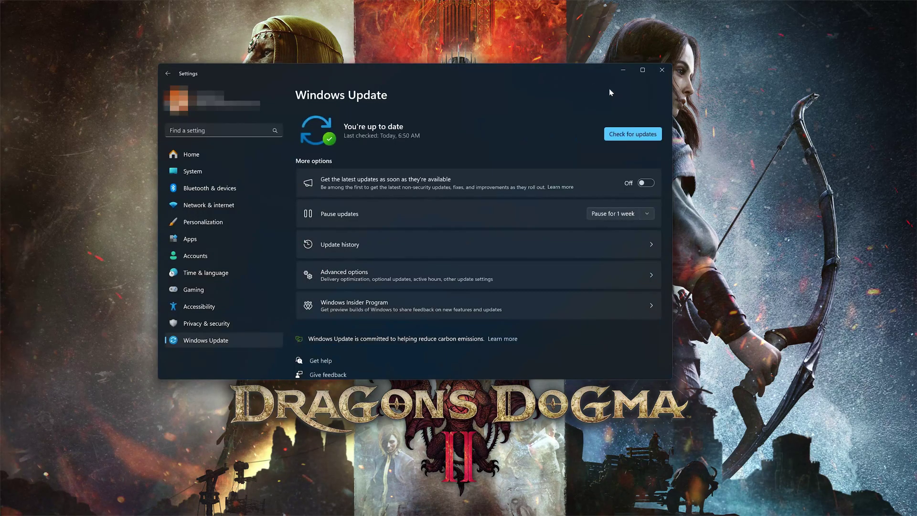
left_click(625, 140)
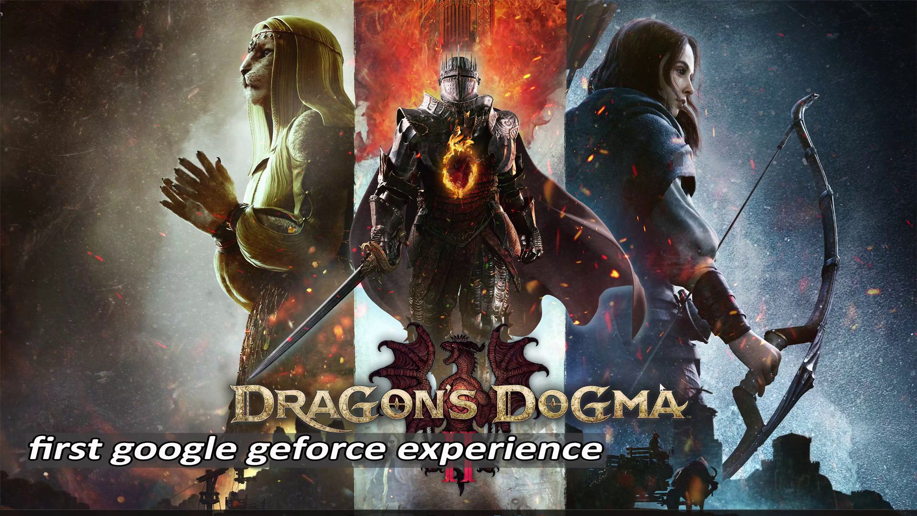
Step: Open Firefox and search the web for "geforce experience"
left_click(562, 497)
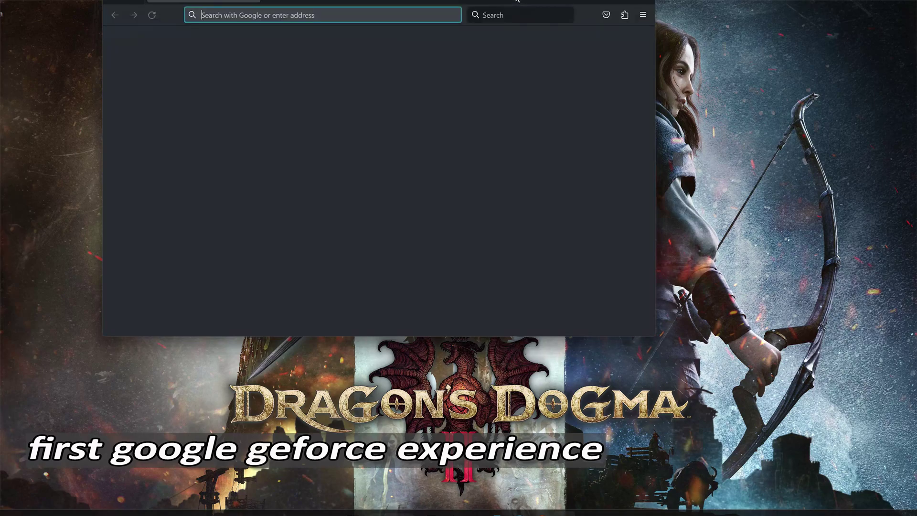
left_click_drag(512, 2, 606, 62)
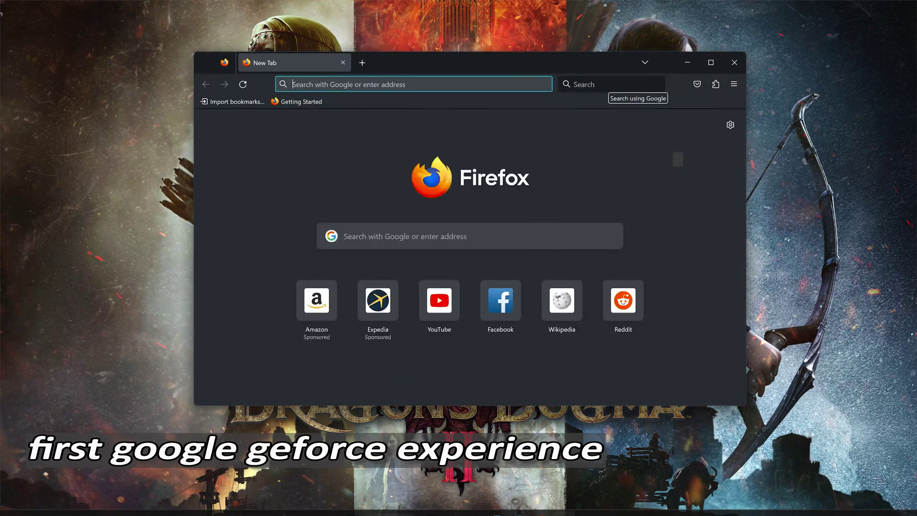
left_click(612, 84)
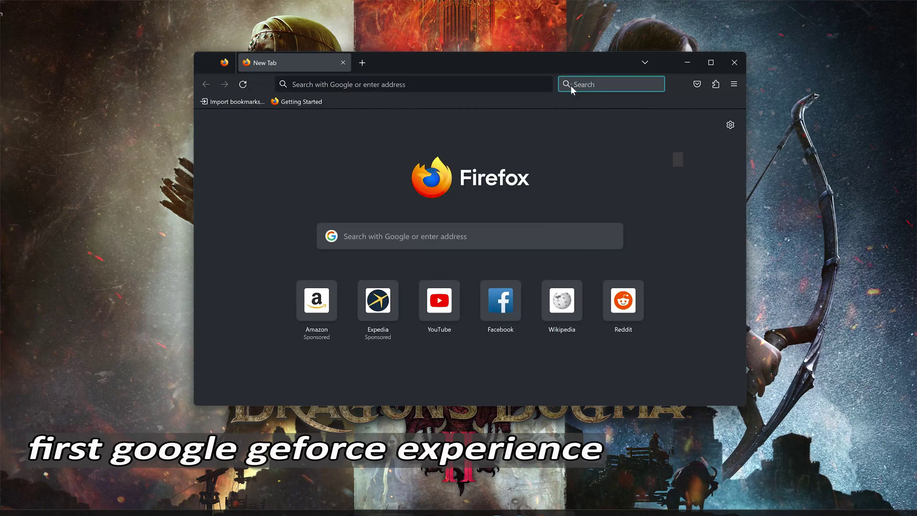
type("ge")
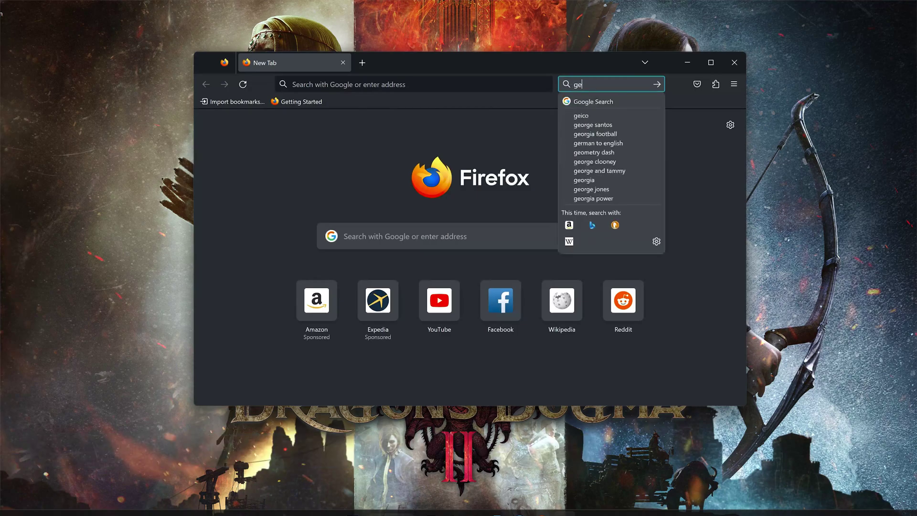
type("force experience")
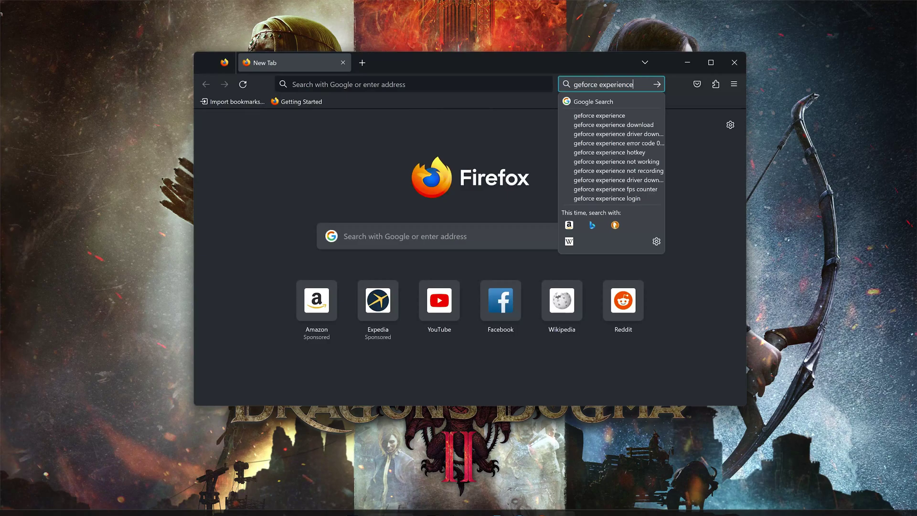
key("Return")
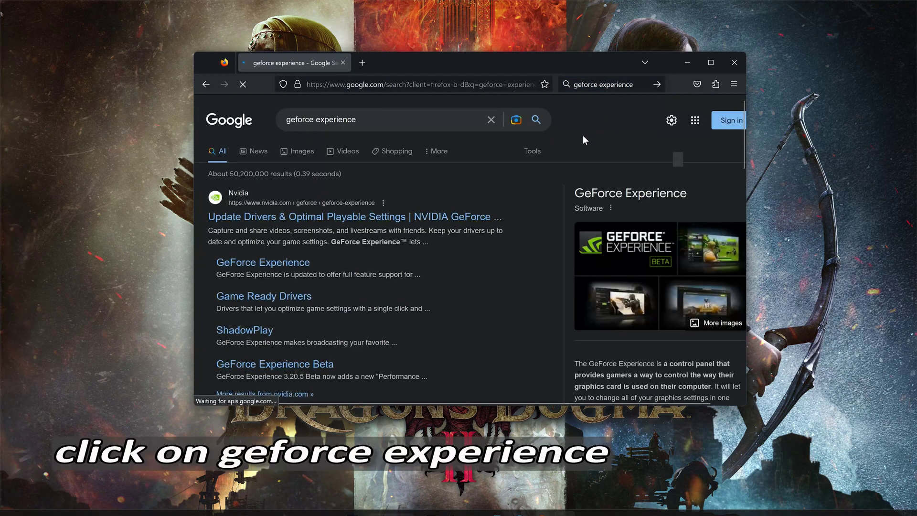
Step: Download the GeForce Experience installer from NVIDIA's site, accepting its cookies, and allow the NVIDIA Package Launcher to make changes to the device
scroll(583, 136, "down", 1)
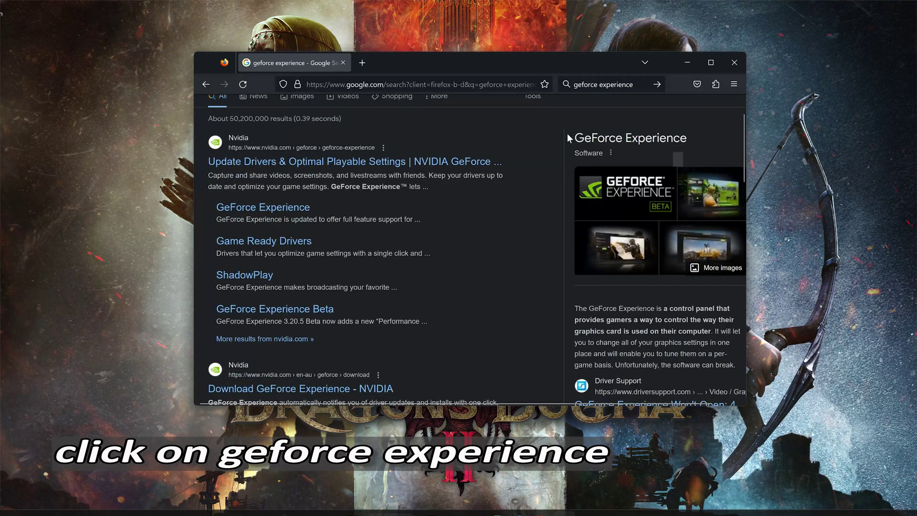
left_click(342, 165)
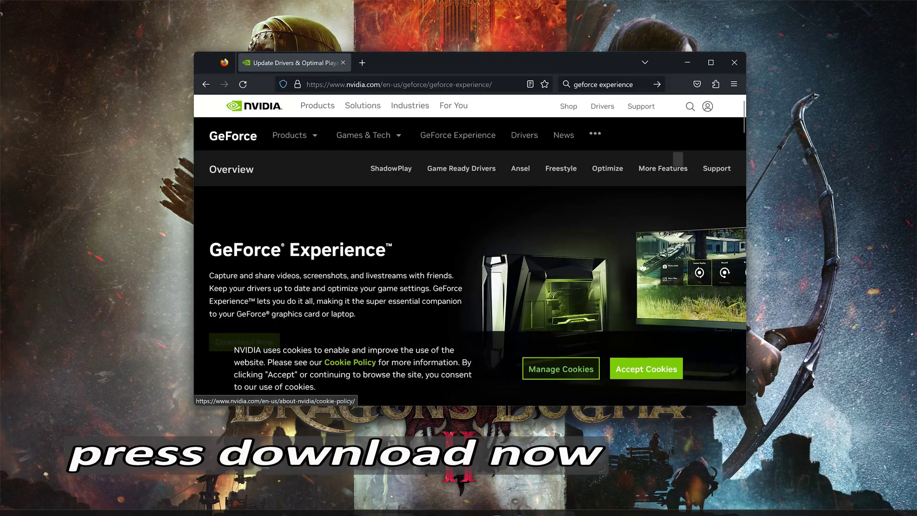
left_click(616, 368)
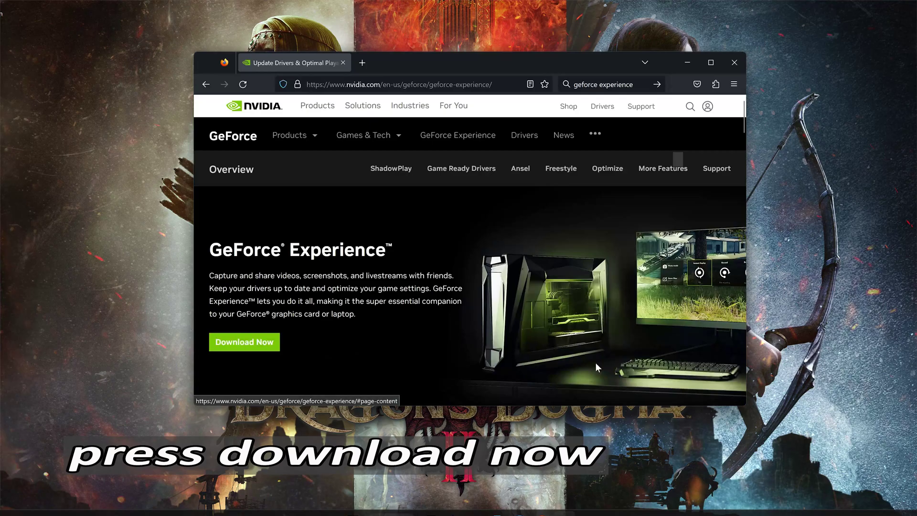
left_click(256, 344)
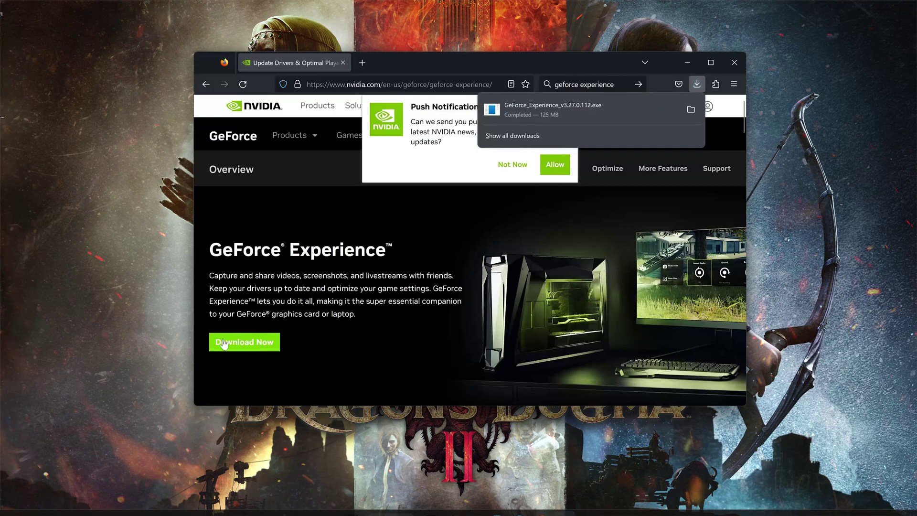
left_click(729, 67)
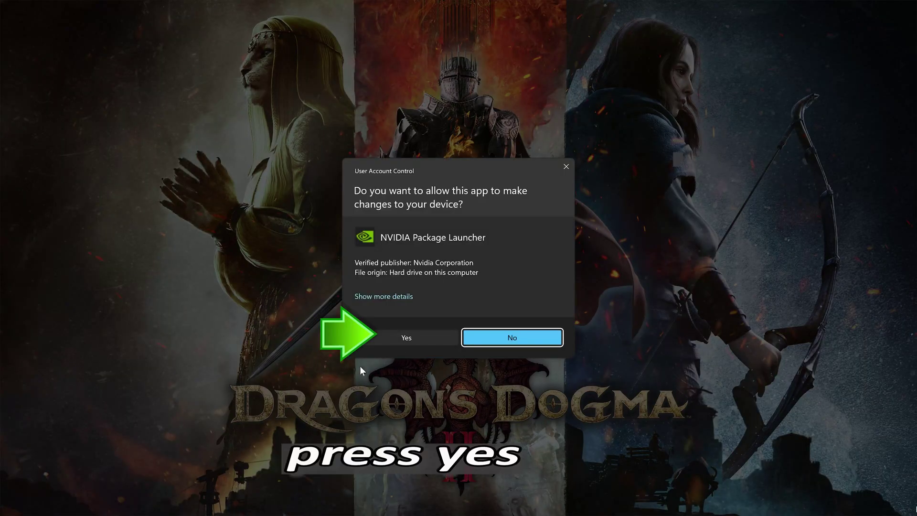
left_click(414, 331)
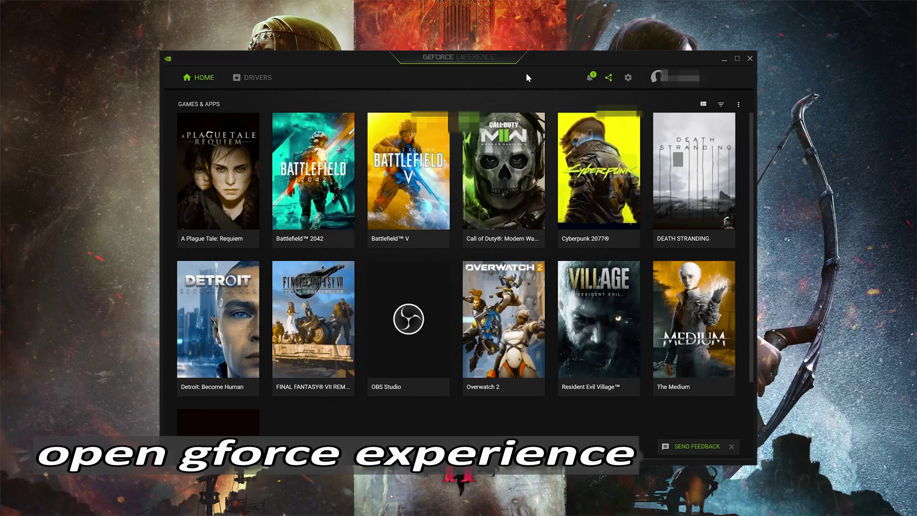
Step: Check for driver updates in GeForce Experience, and download GeForce Game Ready Driver 526.98 and install it with the express installation
left_click(264, 83)
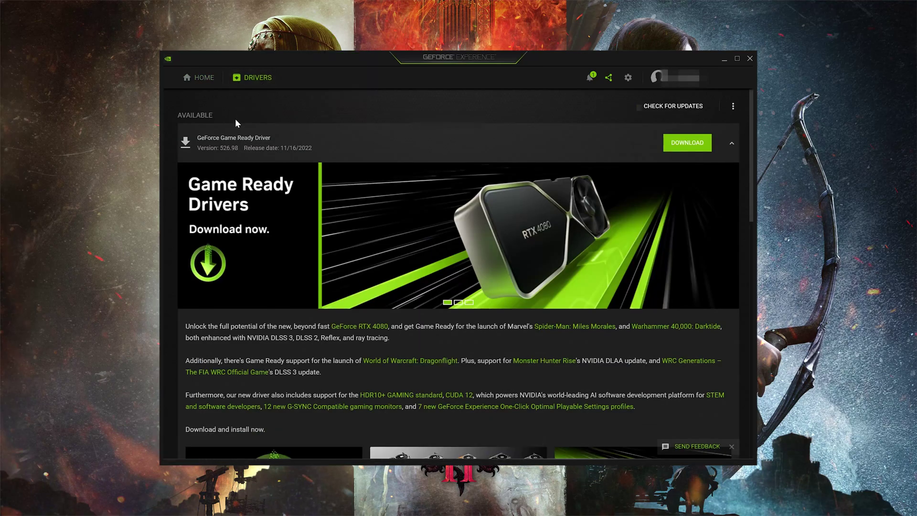
left_click(670, 107)
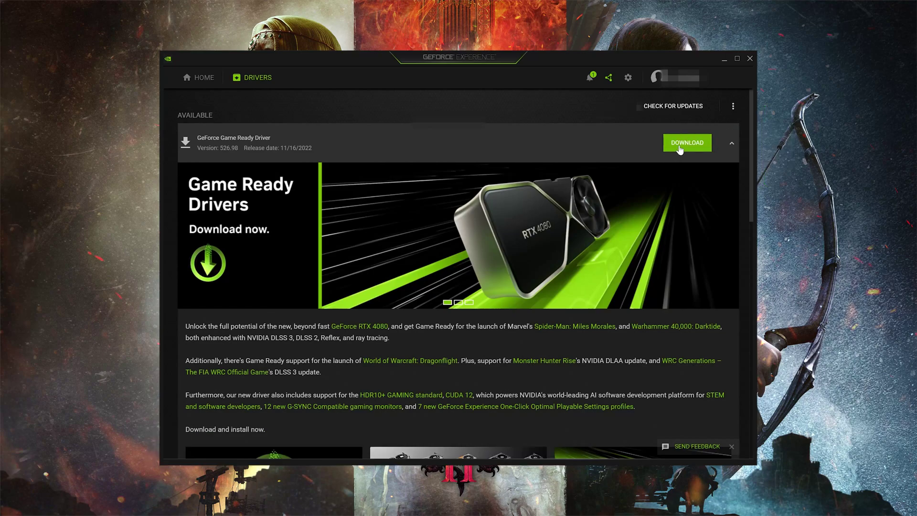
left_click(680, 143)
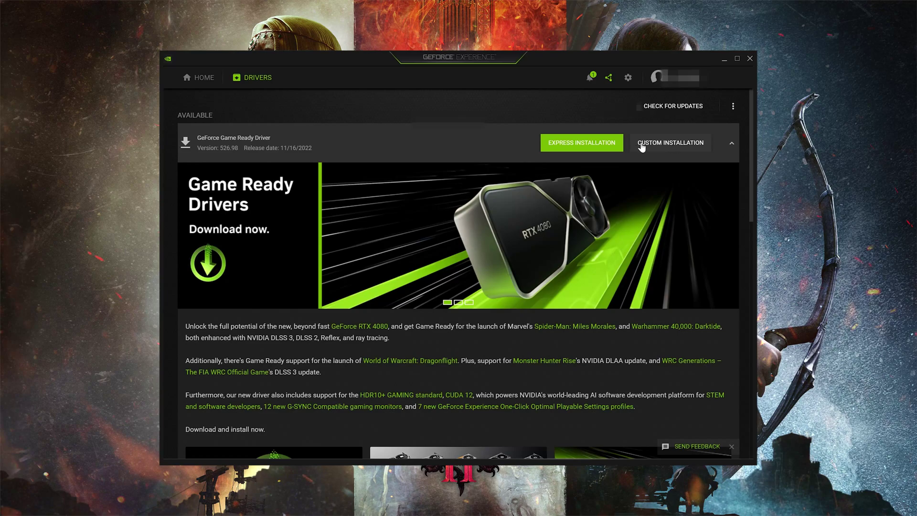
left_click(594, 145)
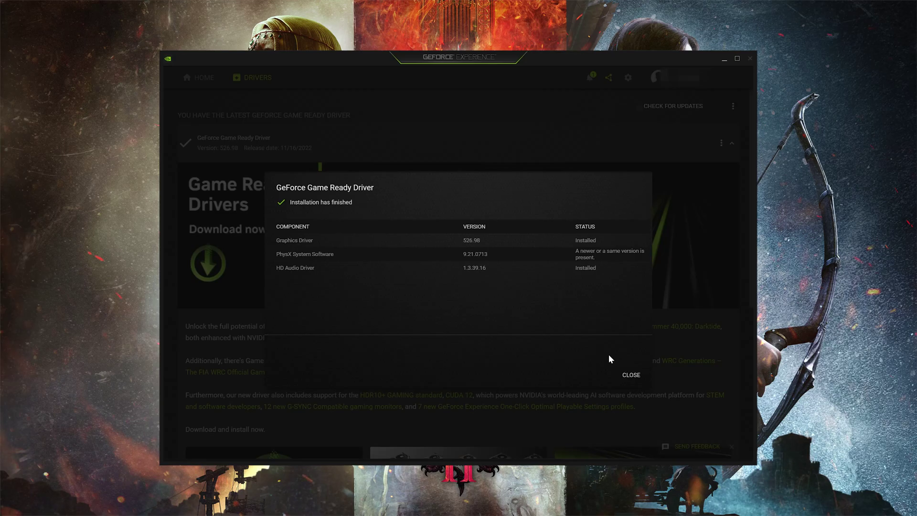
left_click(626, 375)
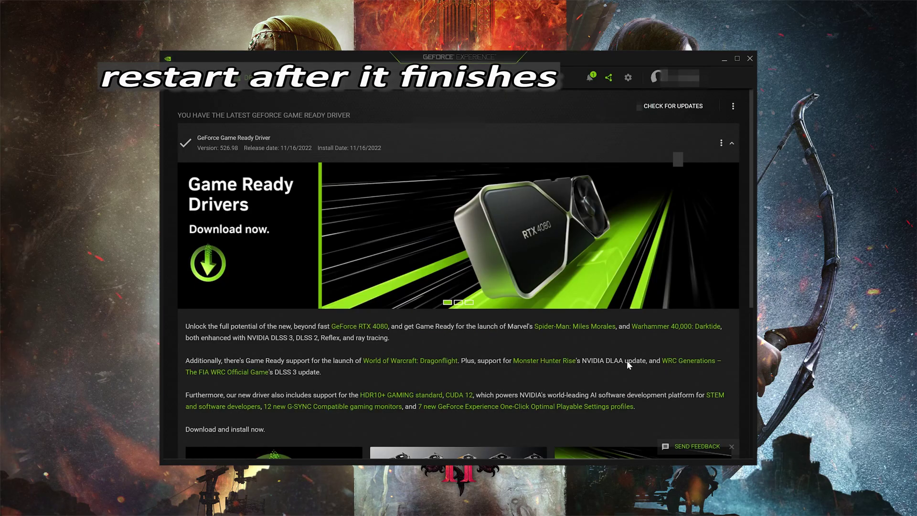
left_click(215, 81)
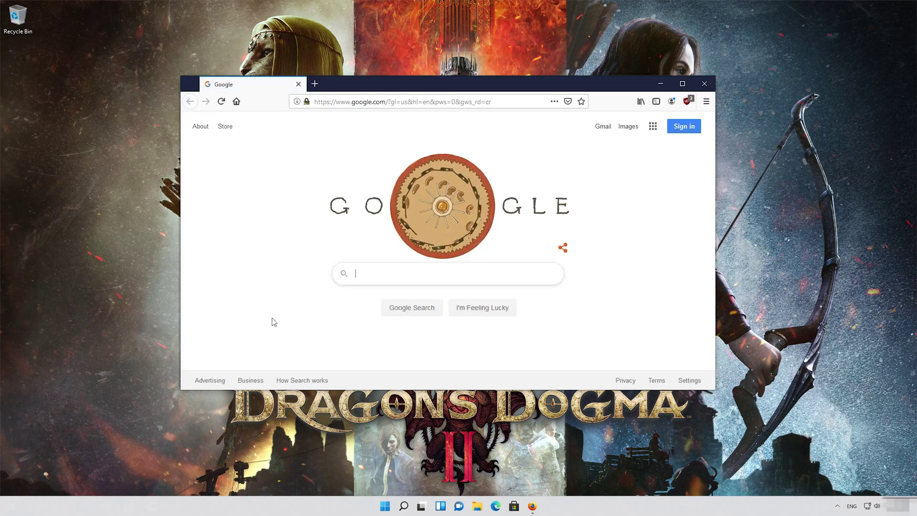
Step: Go to the copied address of Microsoft's DirectX Software Development Kit download page in Firefox
left_click(394, 103)
right_click(395, 104)
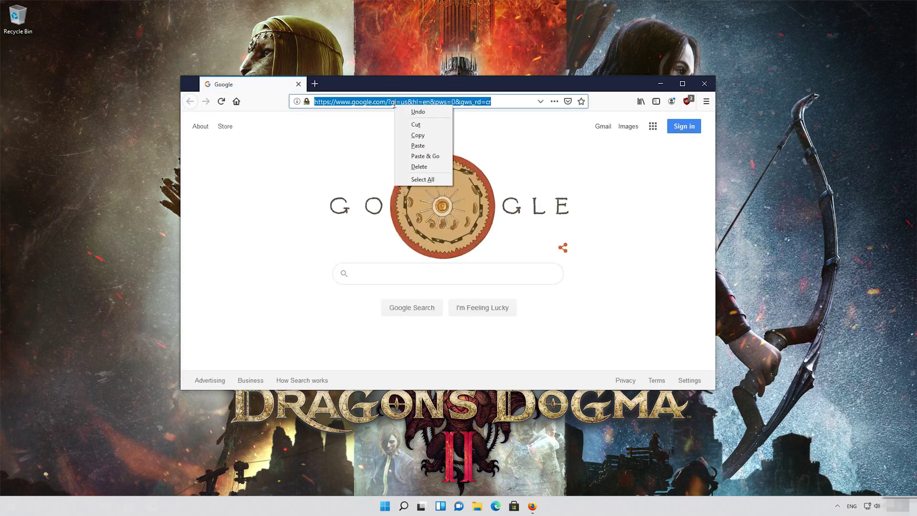
left_click(418, 155)
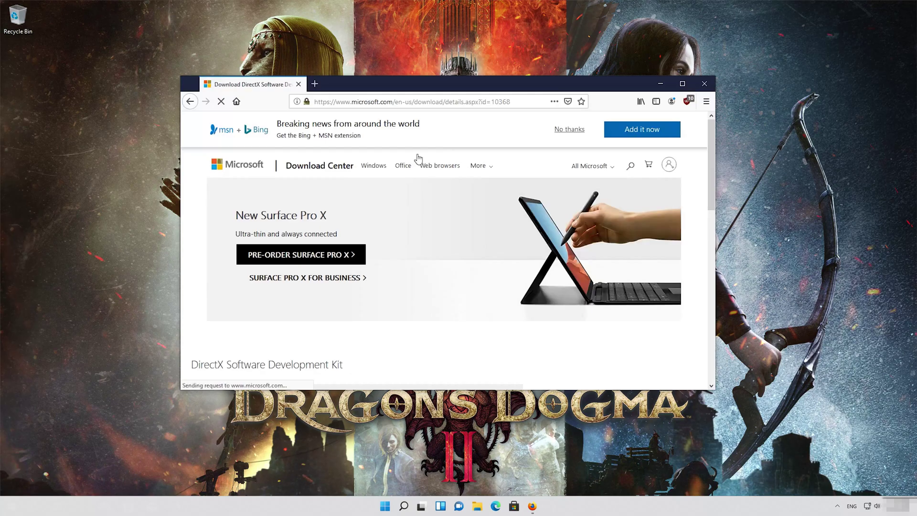
Step: Download the DirectX Software Development Kit in English, saving dxsdk_aug2006.exe, and close the browser
scroll(415, 191, "down", 4)
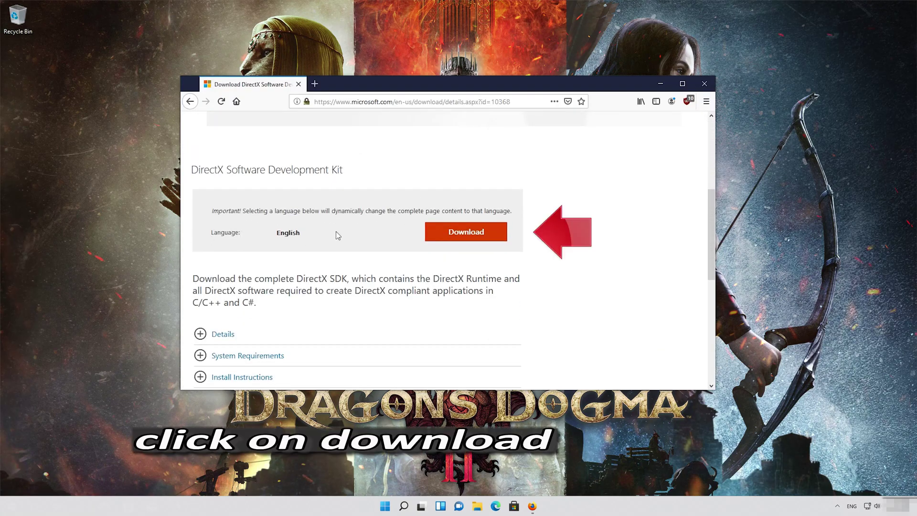
left_click(472, 240)
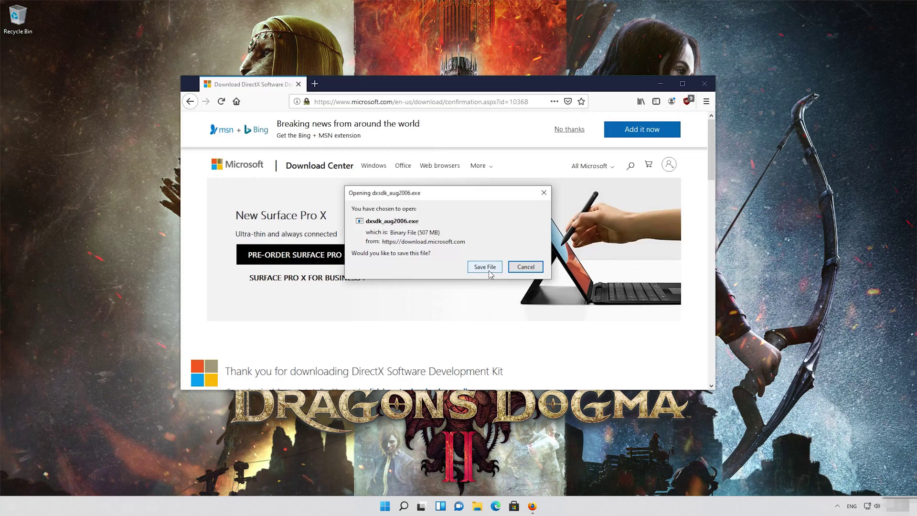
left_click(485, 268)
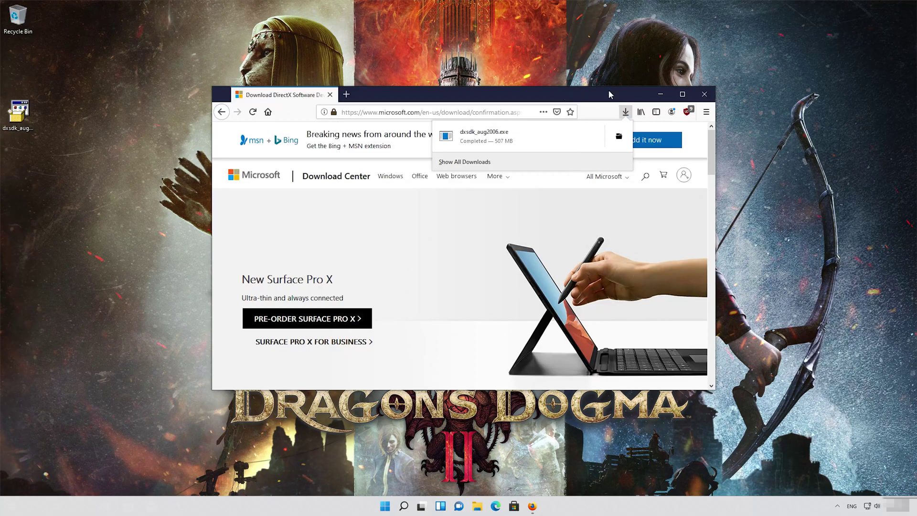
left_click(704, 95)
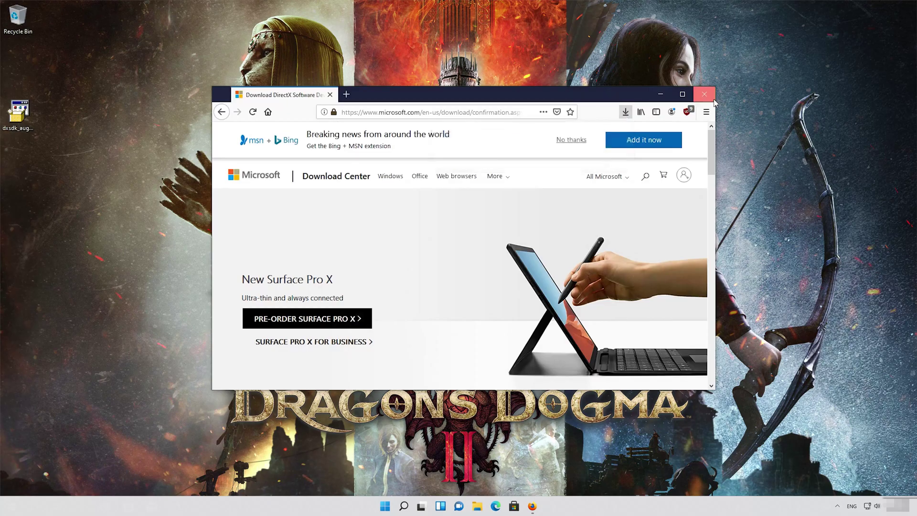
left_click(704, 95)
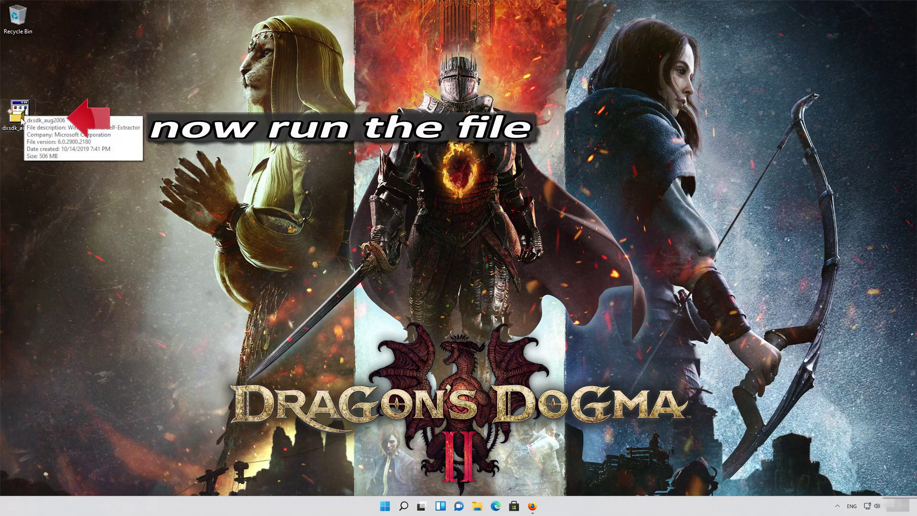
Step: Run dxsdk_aug2006 from the desktop, accept its license, unzip the files to the default folder and allow DirectX SDK to make changes
double_click(22, 121)
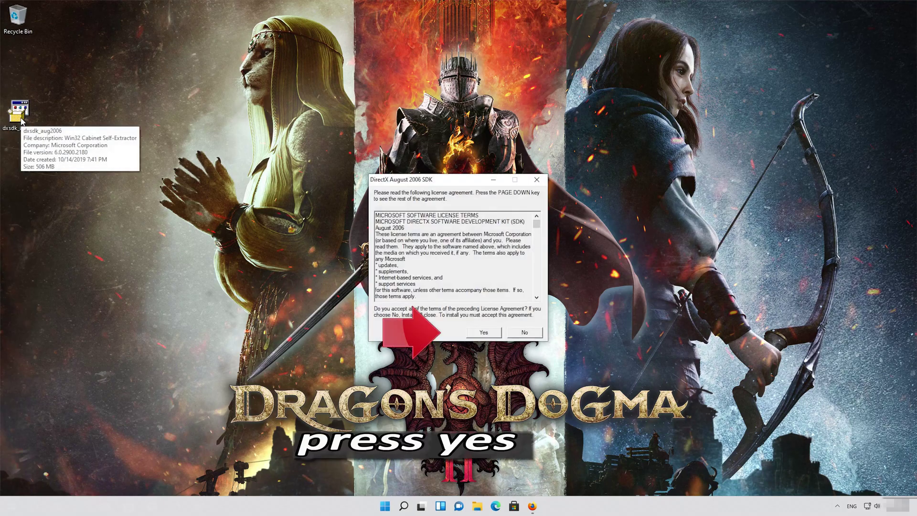
left_click(484, 332)
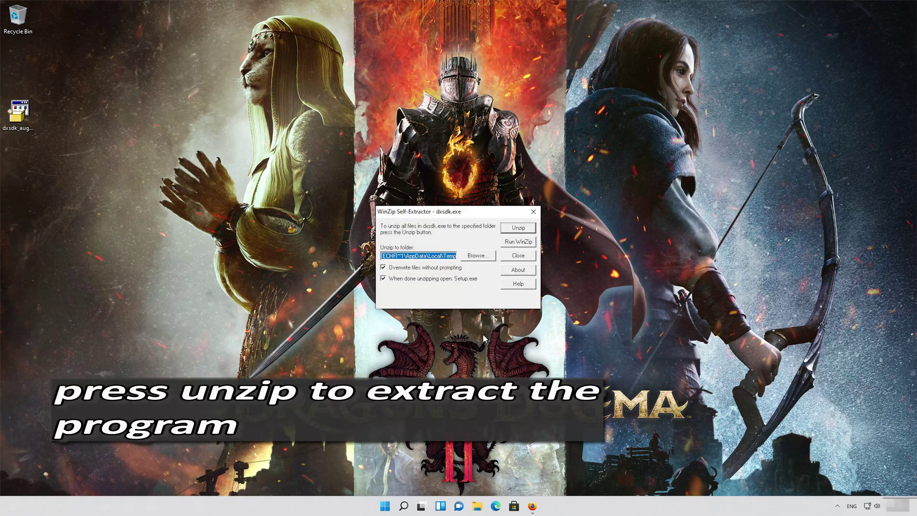
left_click(520, 229)
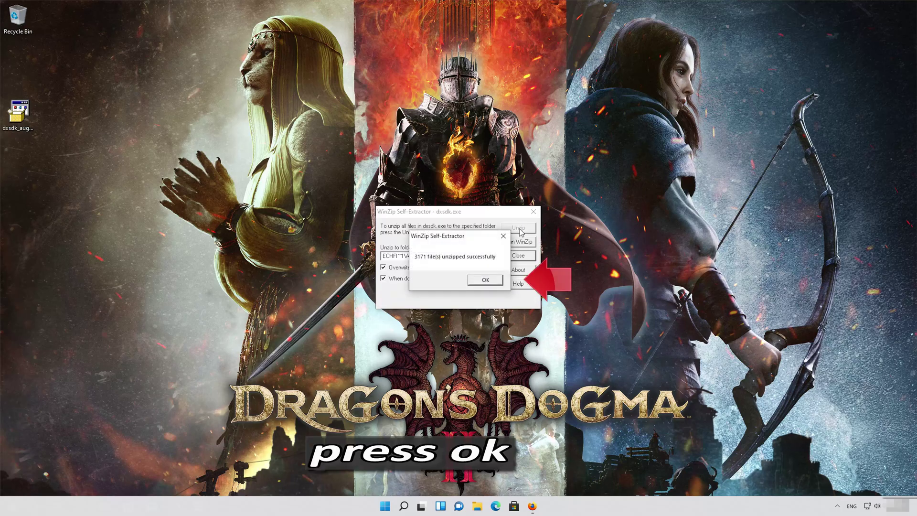
left_click(489, 282)
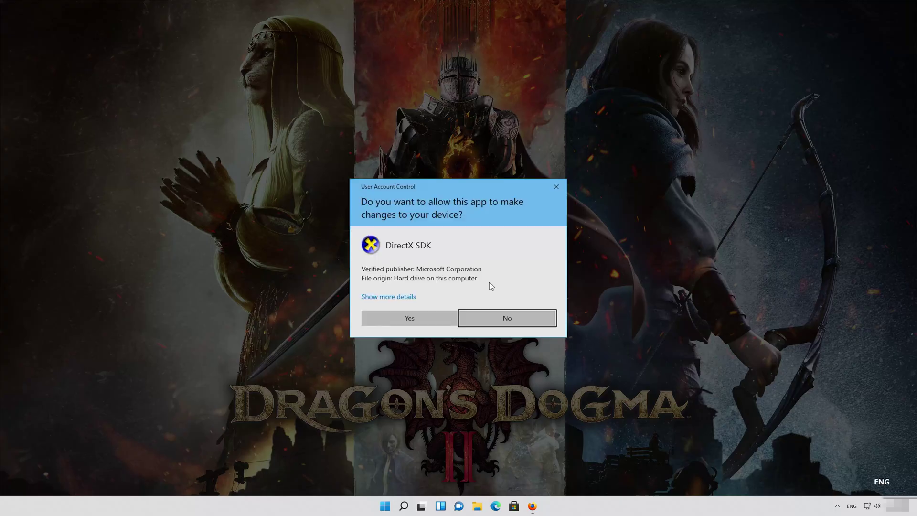
left_click(417, 319)
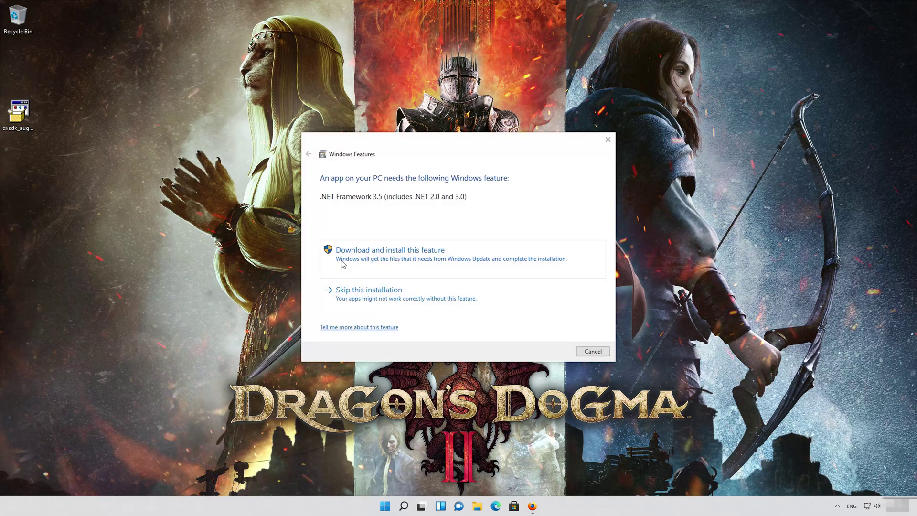
Step: Download and install the .NET Framework 3.5 Windows feature, and install Microsoft .NET Framework 1.1 with its license agreement accepted
left_click(342, 263)
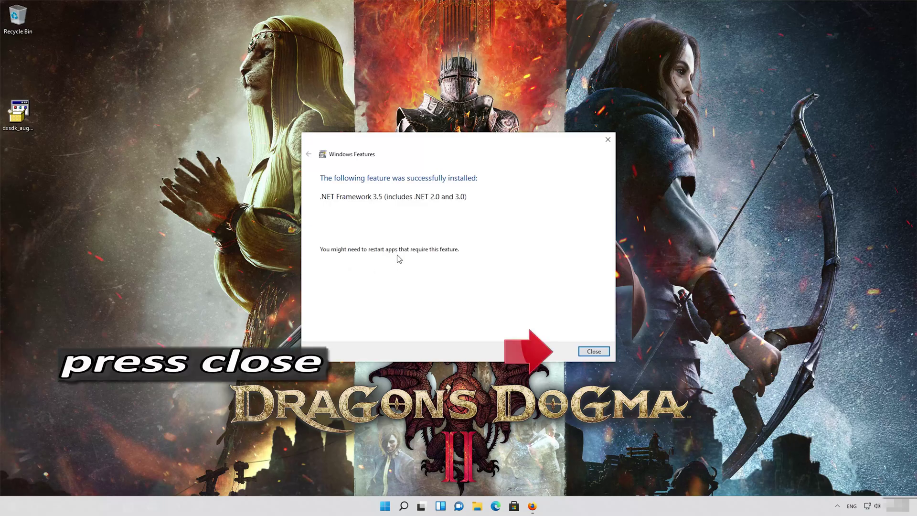
left_click(594, 352)
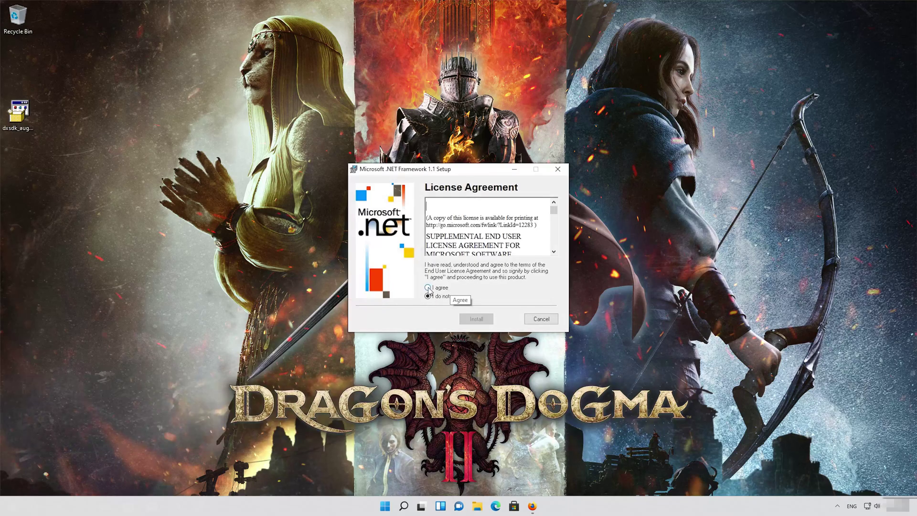
left_click(428, 288)
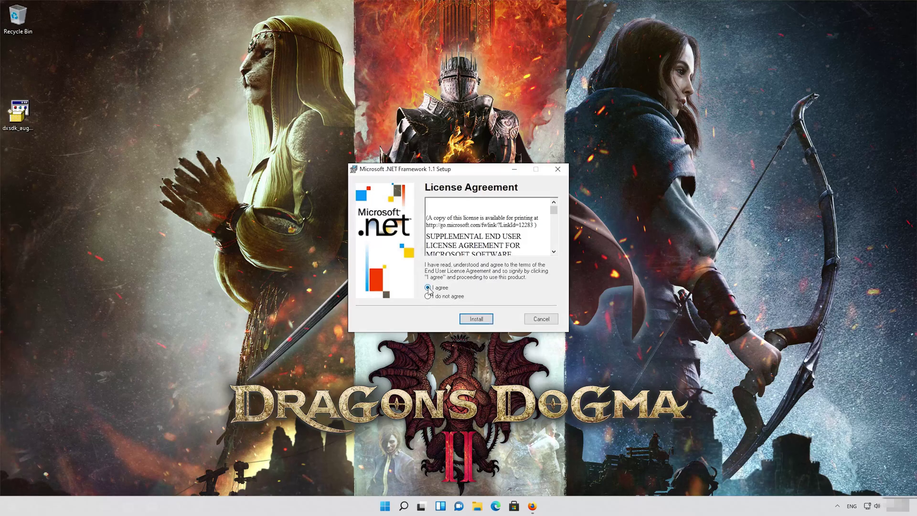
left_click(478, 320)
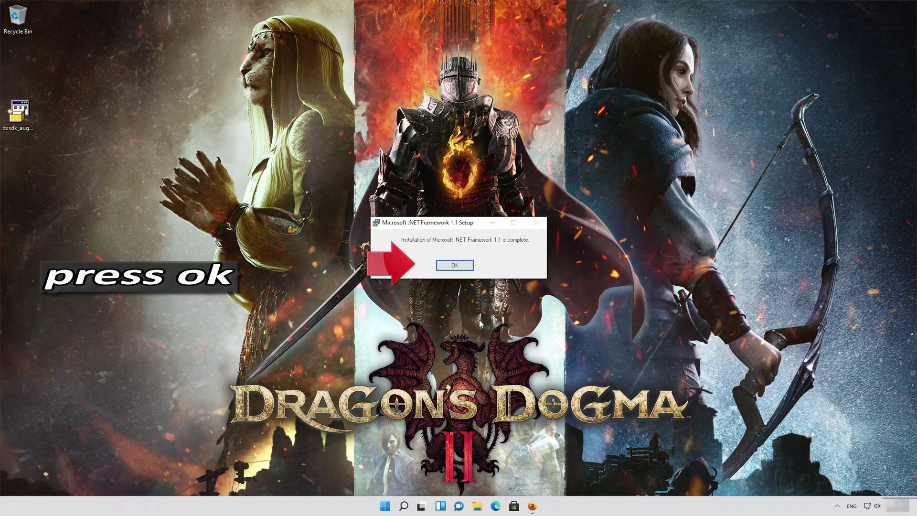
left_click(456, 265)
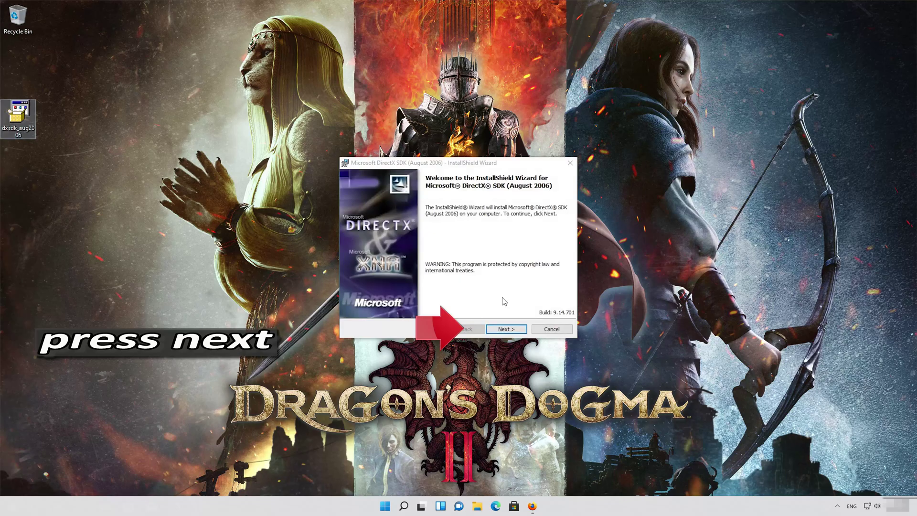
Step: Install Microsoft DirectX SDK (August 2006) with its license terms accepted and the default features and folder, and finish the wizard
left_click(512, 332)
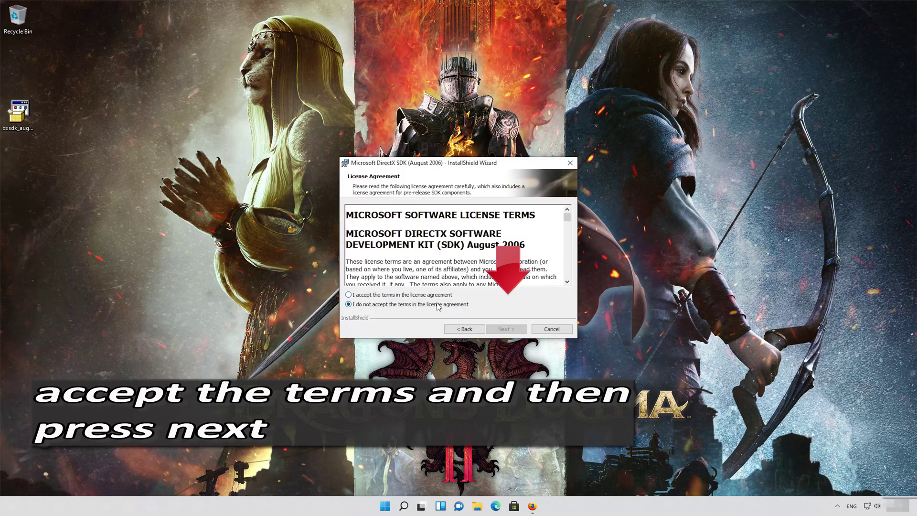
left_click(352, 294)
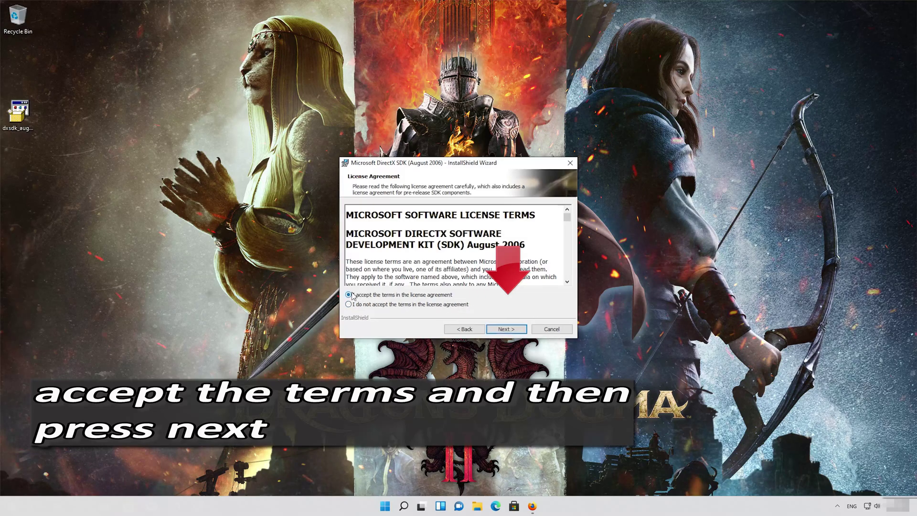
left_click(505, 334)
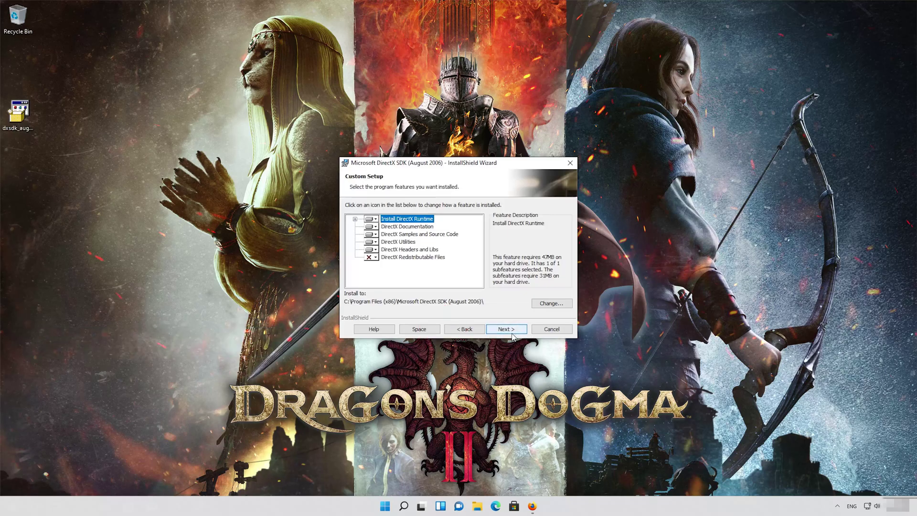
left_click(506, 331)
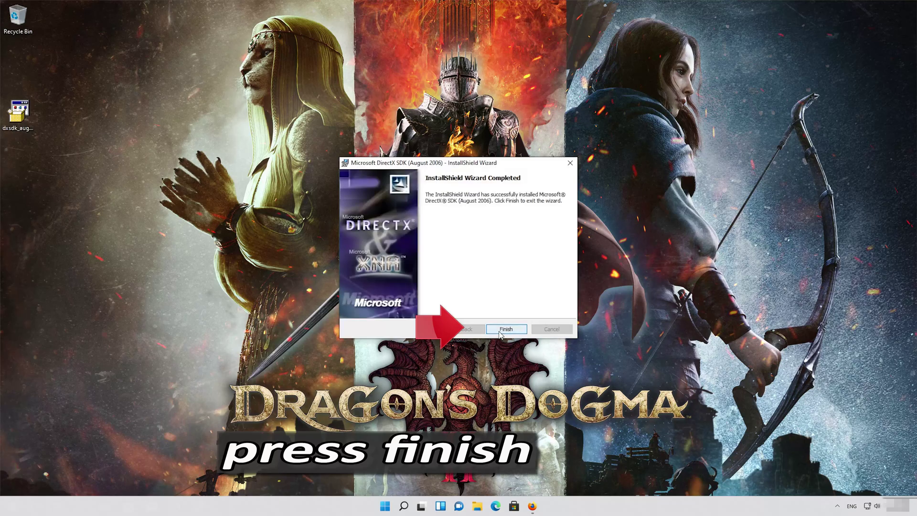
left_click(500, 332)
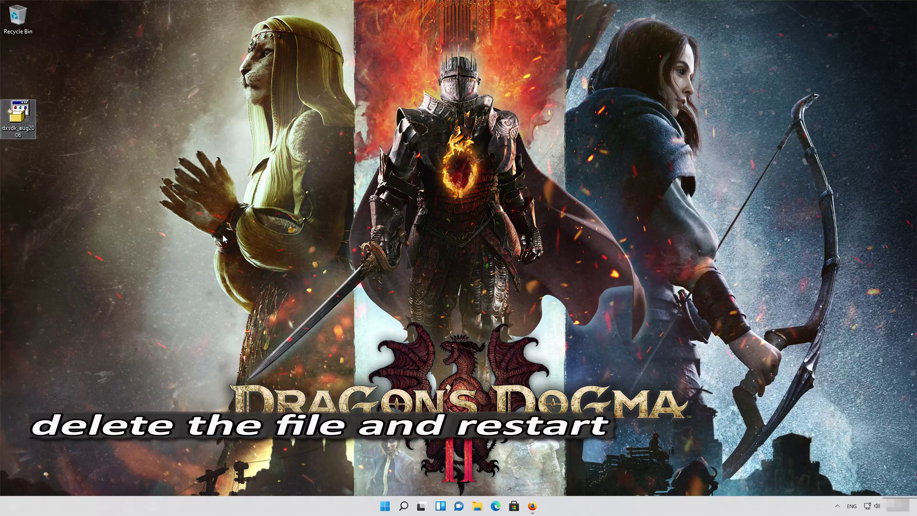
Step: Delete the dxsdk_aug2006 installer from the desktop and empty the Recycle Bin to remove it permanently
left_click_drag(73, 172, 26, 96)
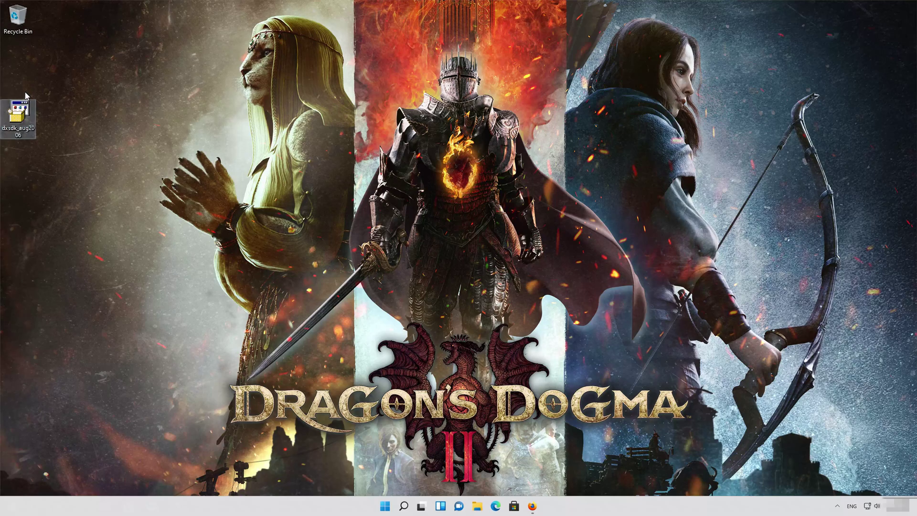
right_click(13, 28)
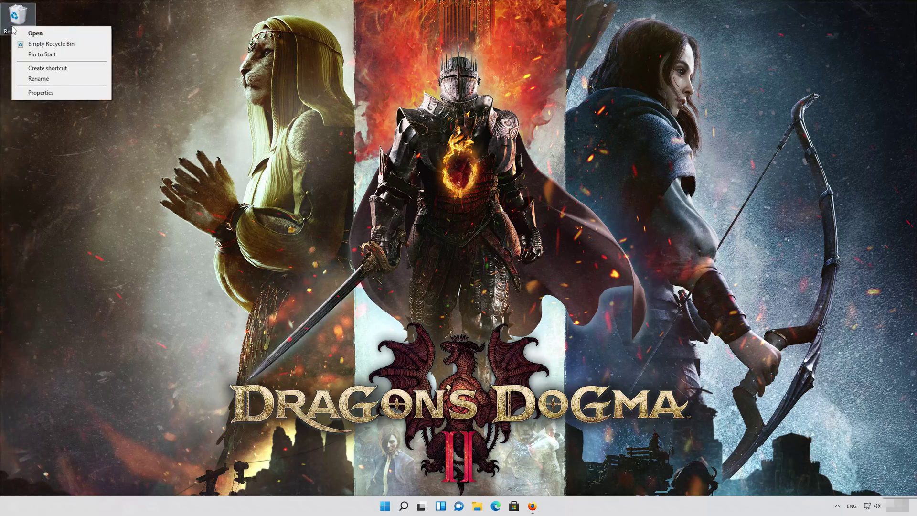
left_click(25, 44)
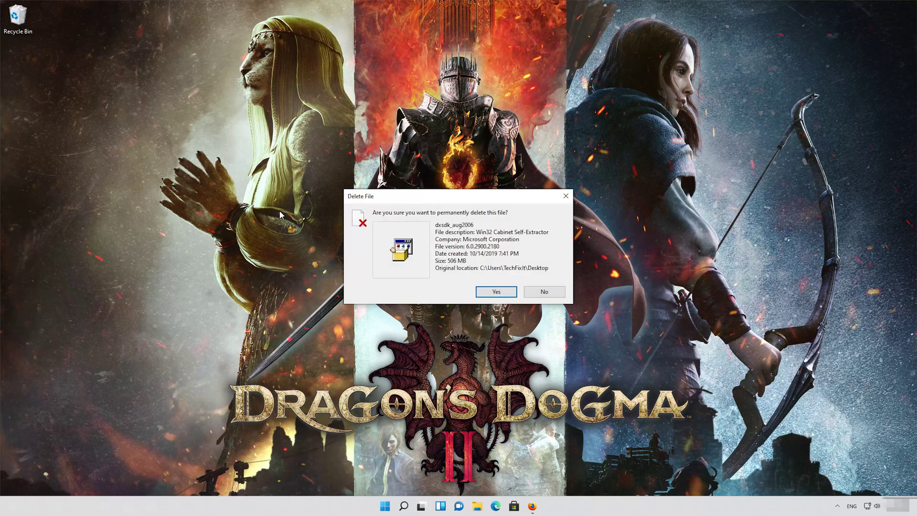
left_click(474, 292)
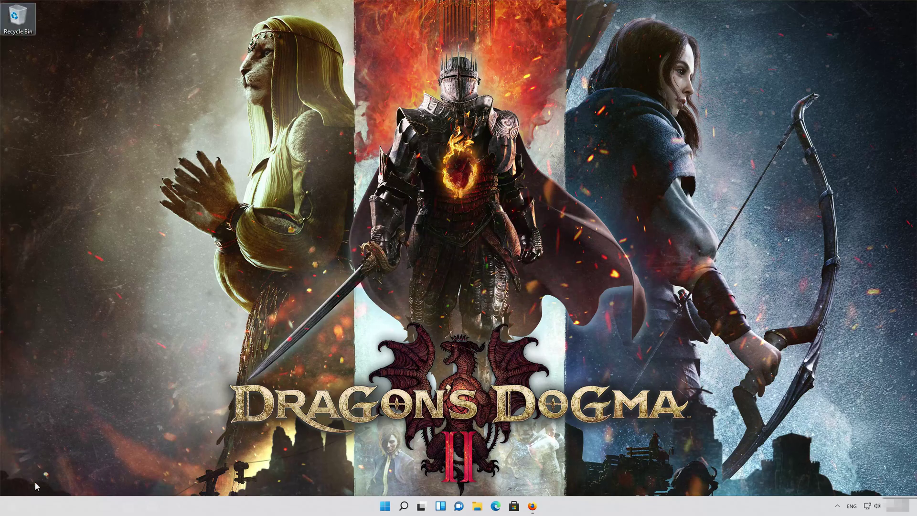
Step: Restart the computer
key("super")
left_click(12, 487)
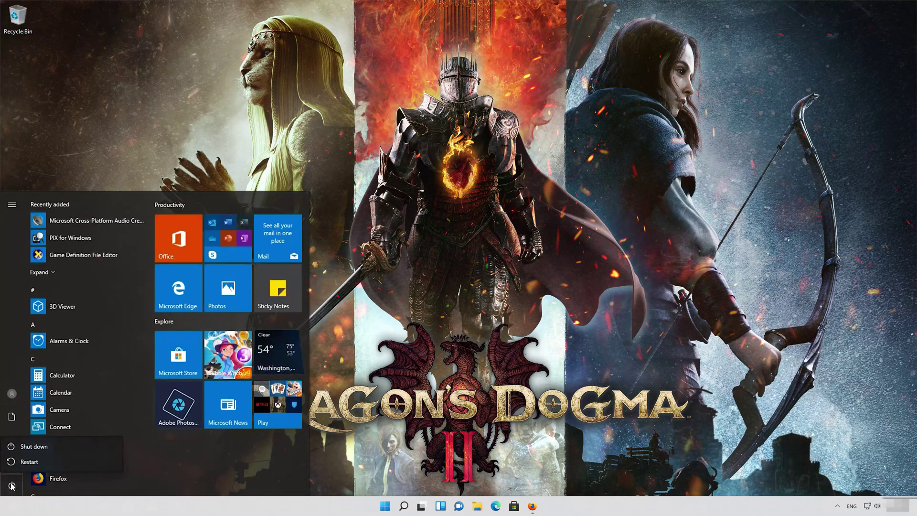
left_click(16, 462)
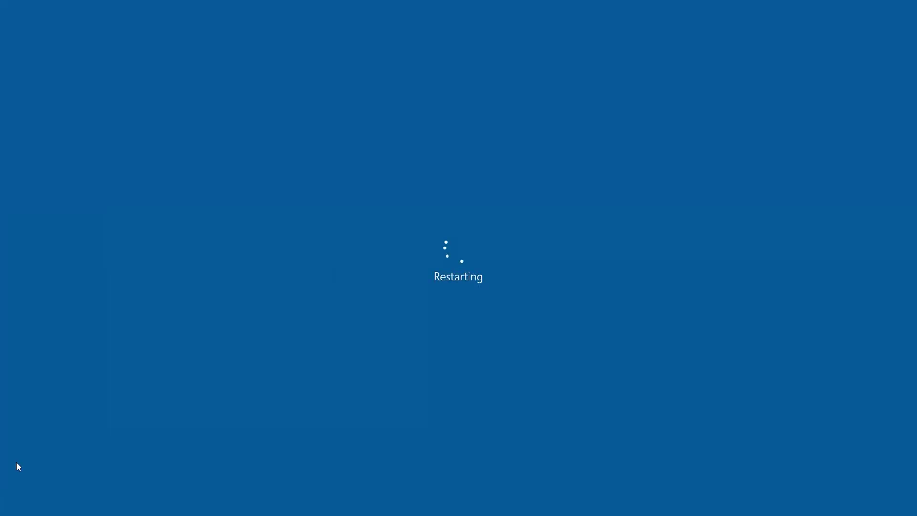